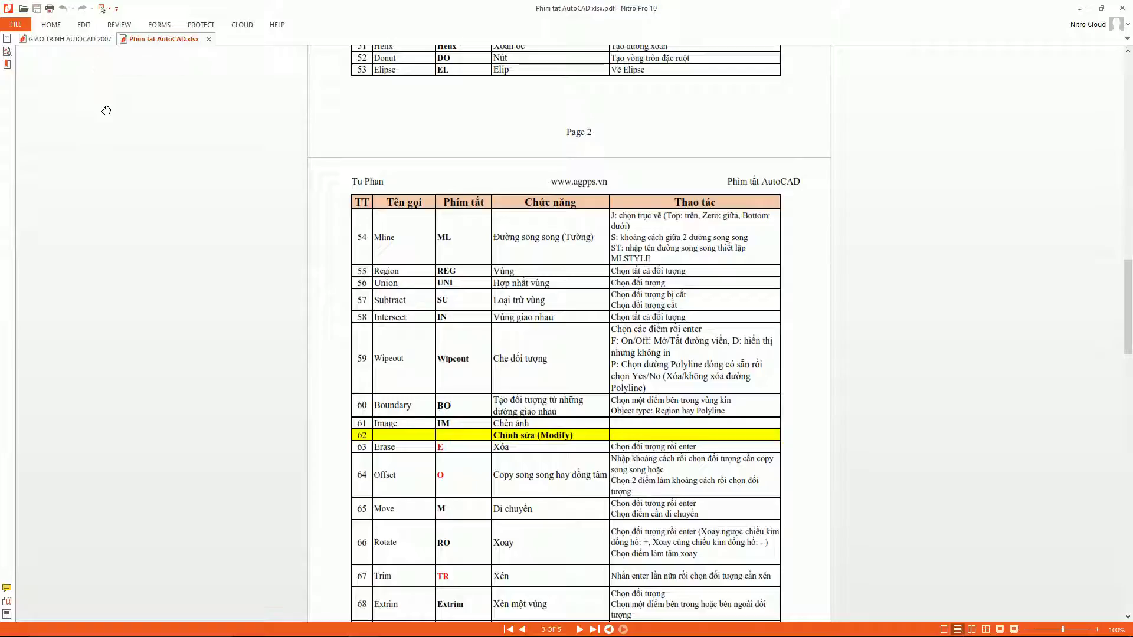
Step: Glance at the AutoCAD 2007 textbook and shortcut table, then restore the AutoCAD drawing window
{"action": "left_click", "coordinate": [75, 44]}
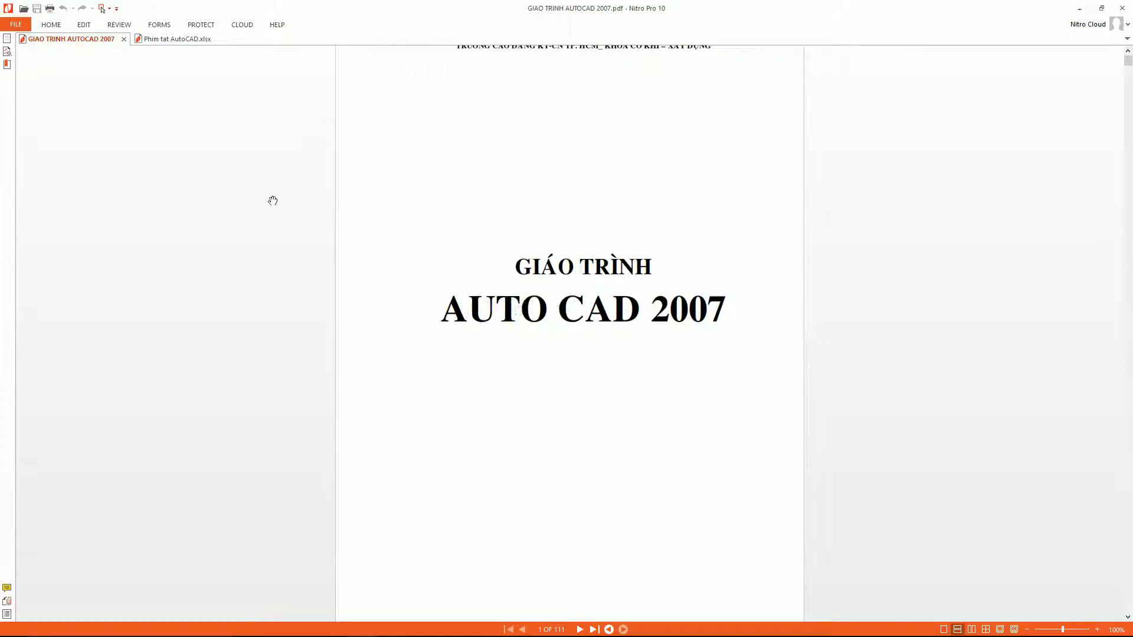
{"action": "left_click", "coordinate": [177, 39]}
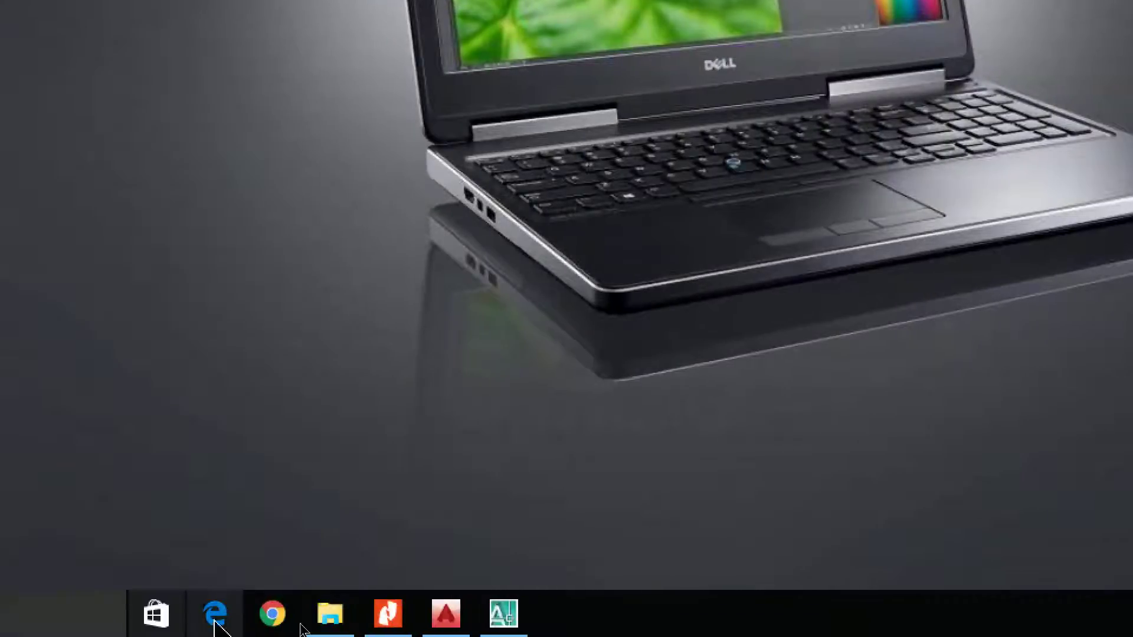
{"action": "left_click", "coordinate": [447, 613]}
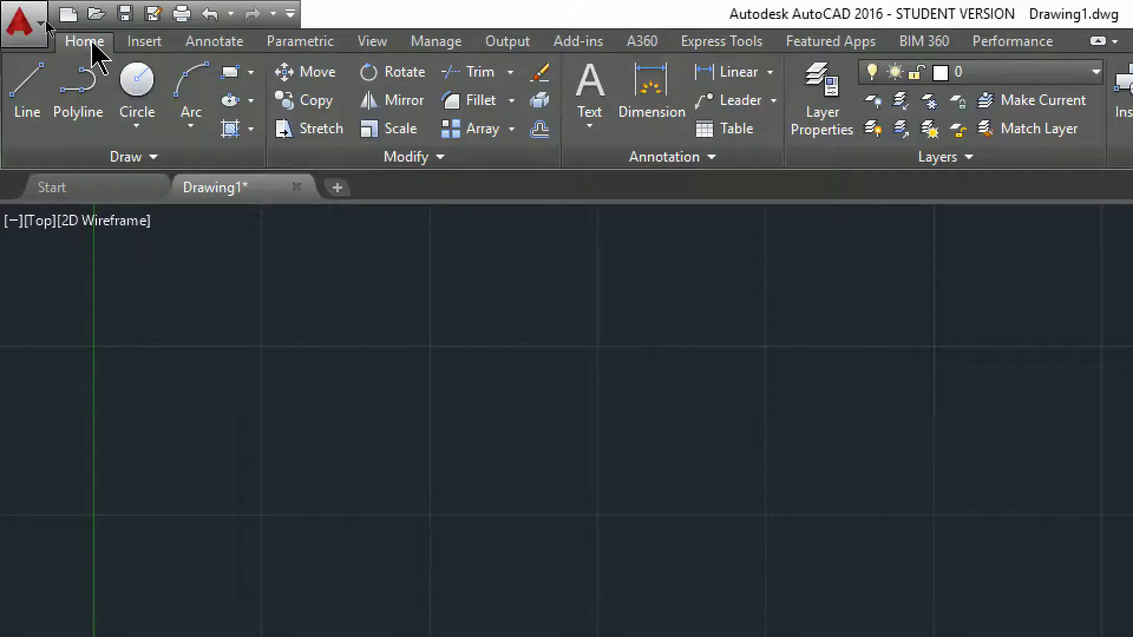
Step: Draw a rectangle with REC by picking two opposite corners in the empty drawing
{"action": "left_click", "coordinate": [131, 159]}
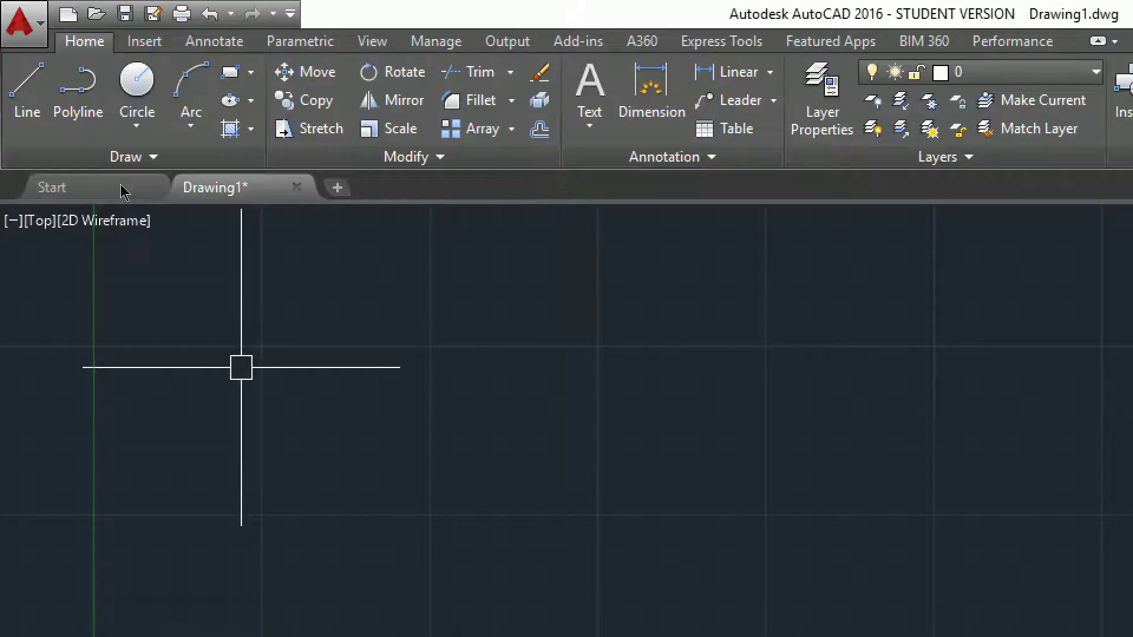
{"action": "type", "text": "R"}
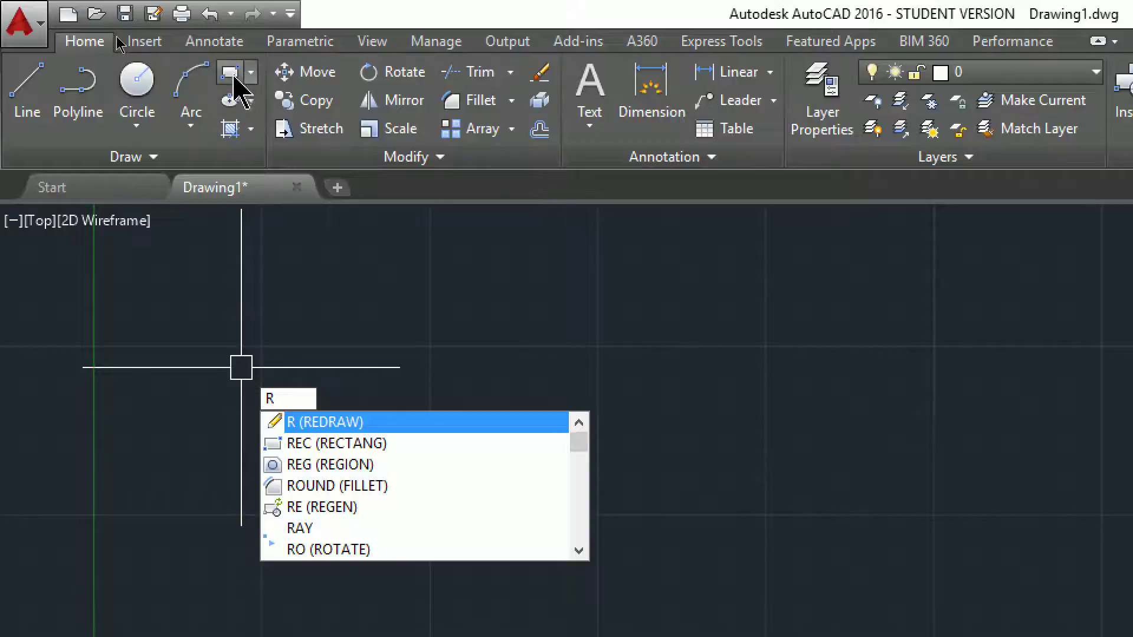
{"action": "type", "text": "E"}
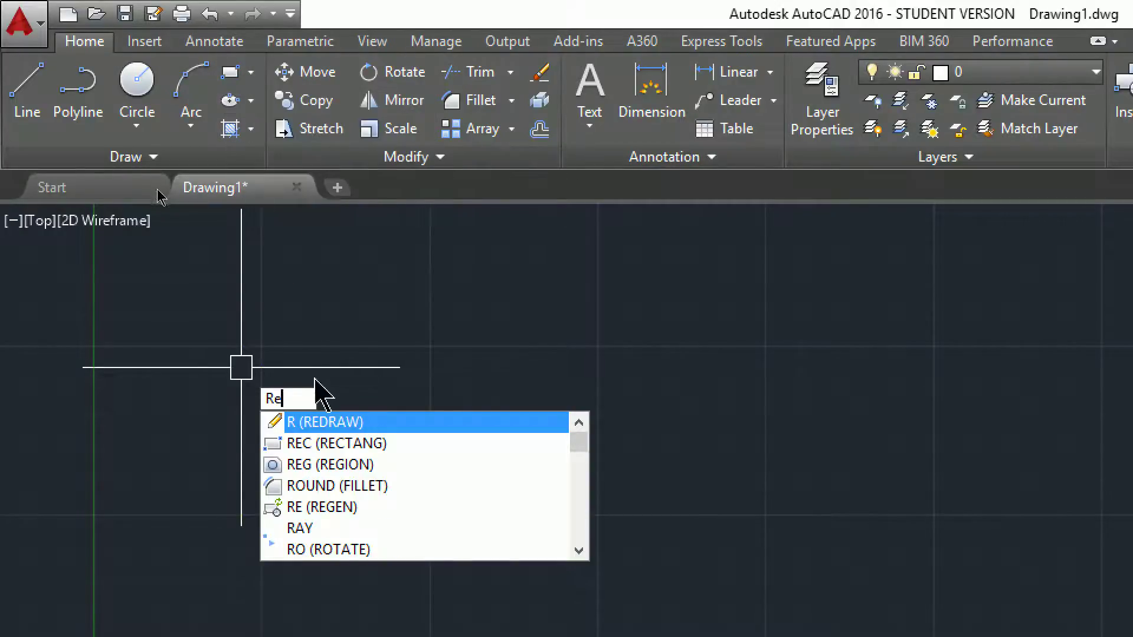
{"action": "type", "text": "C"}
{"action": "key", "text": "Return"}
{"action": "left_click", "coordinate": [255, 337]}
{"action": "left_click", "coordinate": [502, 499]}
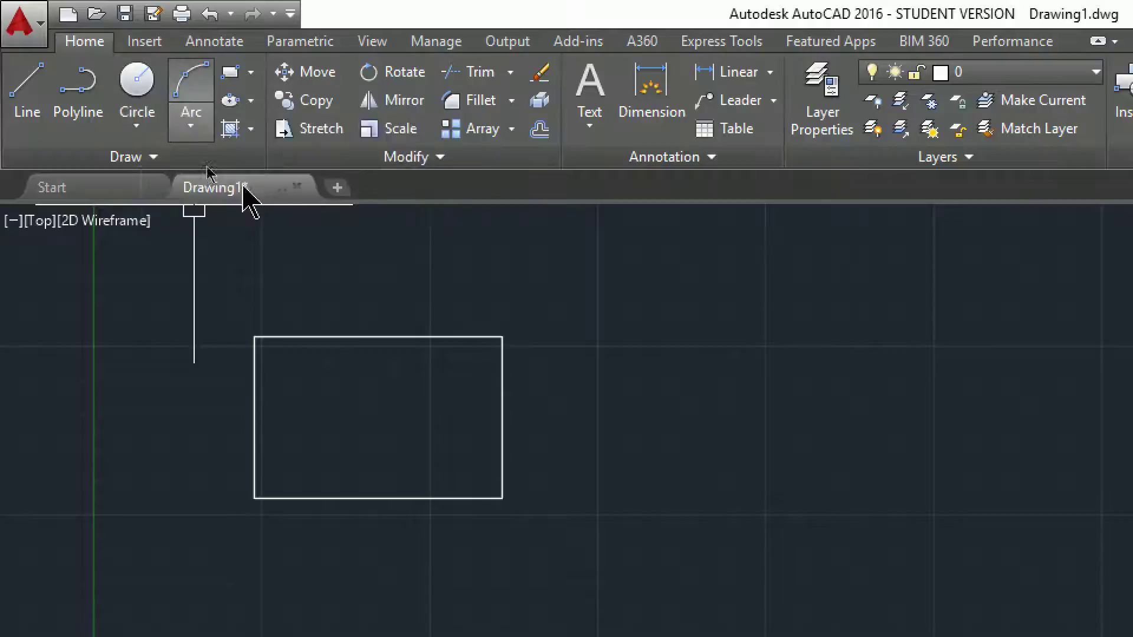
Step: Draw a circle centred just right of the rectangle so it overlaps its right side
{"action": "type", "text": "c"}
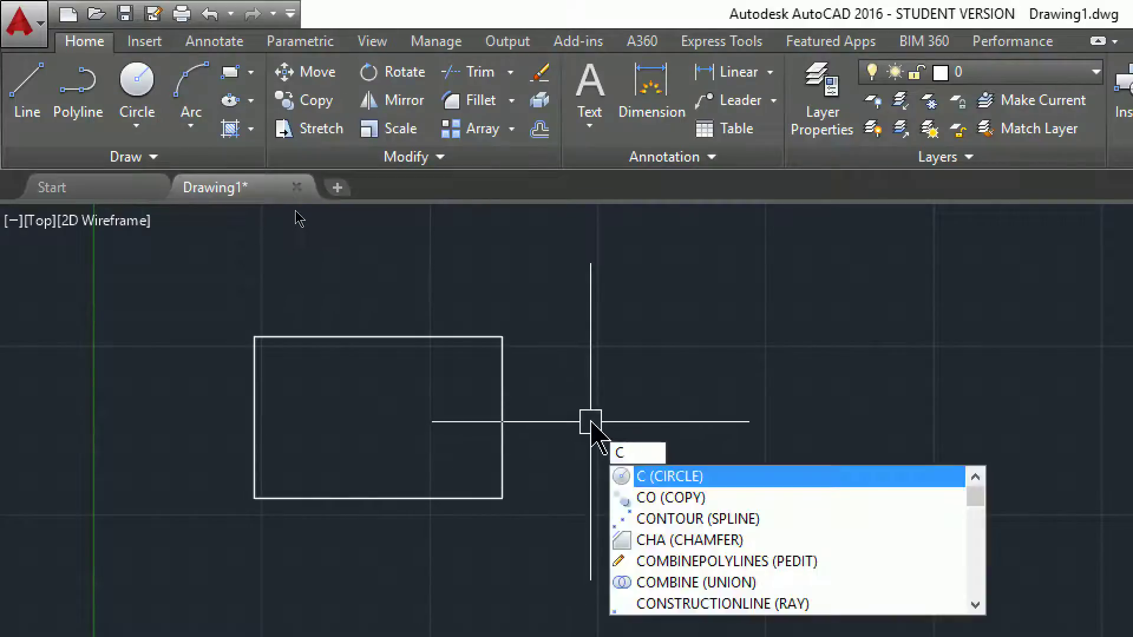
{"action": "key", "text": "Return"}
{"action": "left_click", "coordinate": [558, 411]}
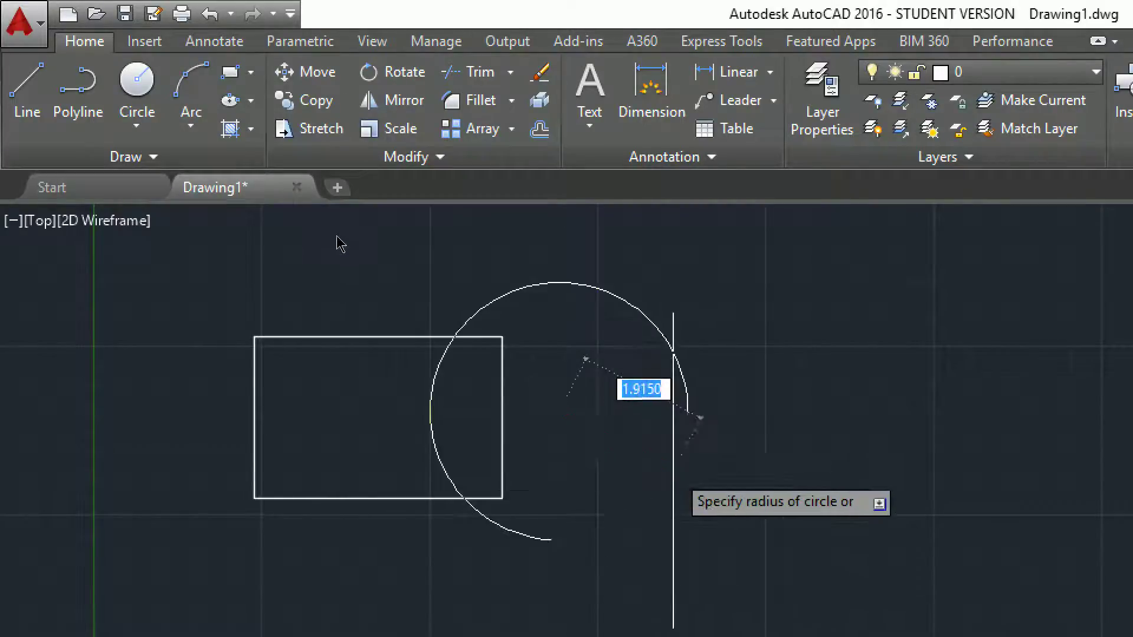
{"action": "left_click", "coordinate": [672, 471]}
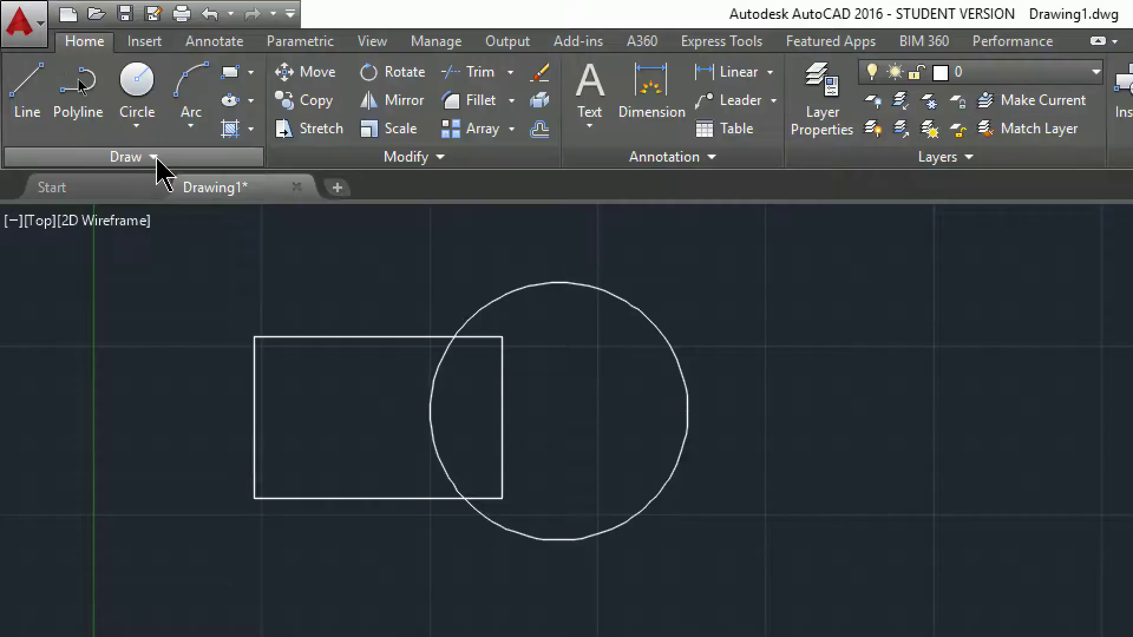
{"action": "left_click", "coordinate": [155, 157]}
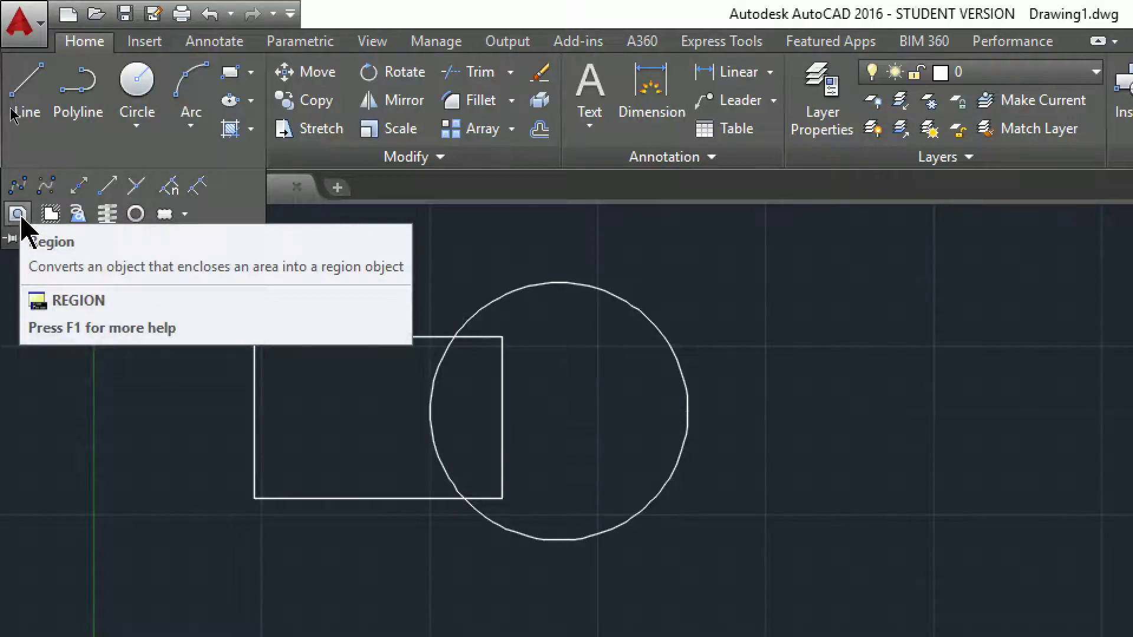
{"action": "mouse_move", "coordinate": [17, 214]}
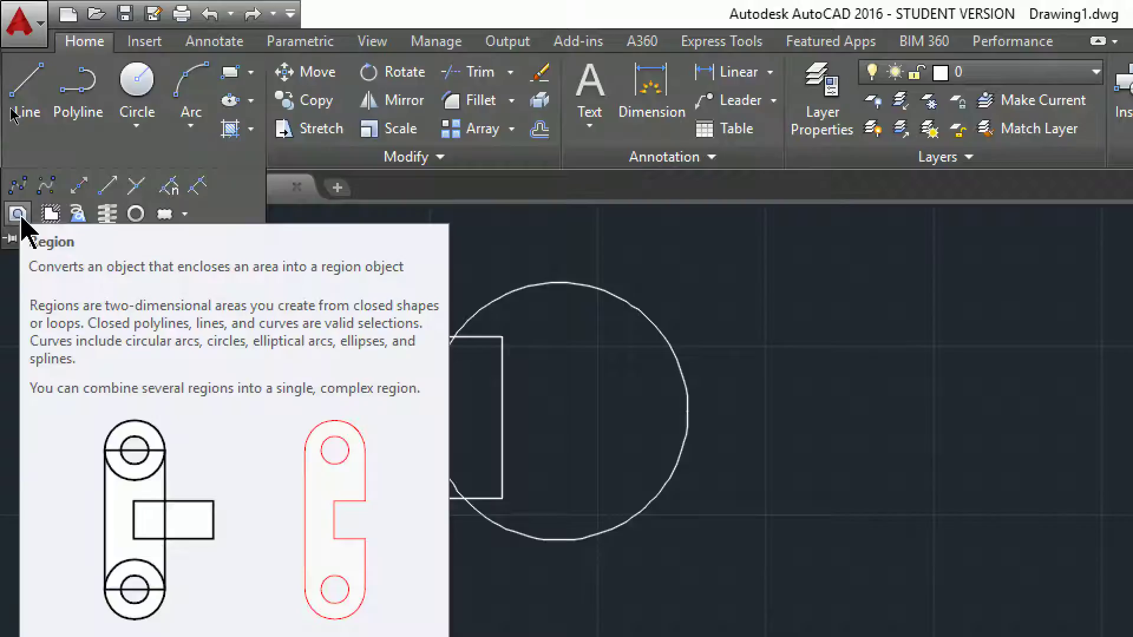
Step: Run Region on the rectangle and circle using picks and selection windows, then check the rectangle
{"action": "left_click", "coordinate": [18, 215]}
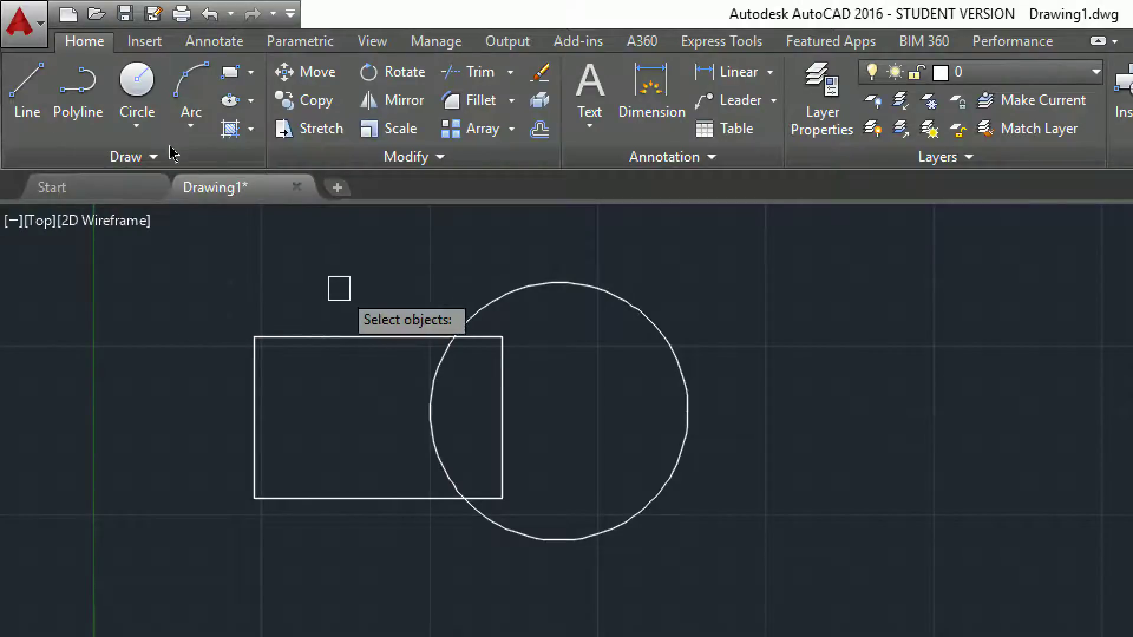
{"action": "left_click", "coordinate": [341, 334]}
{"action": "left_click", "coordinate": [564, 274]}
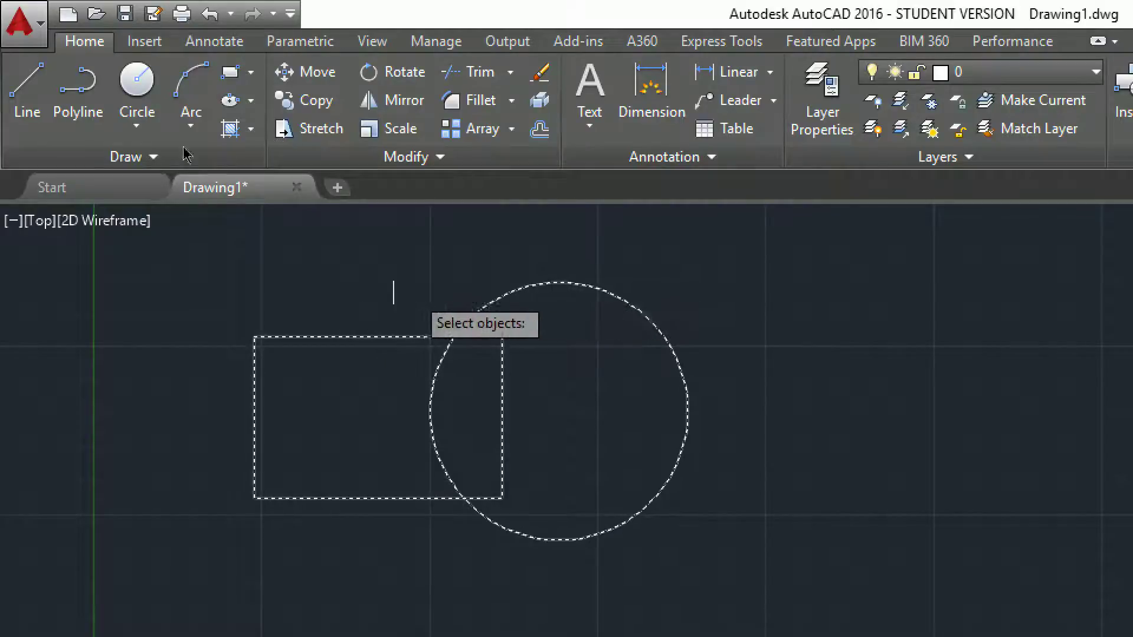
{"action": "left_click", "coordinate": [177, 242]}
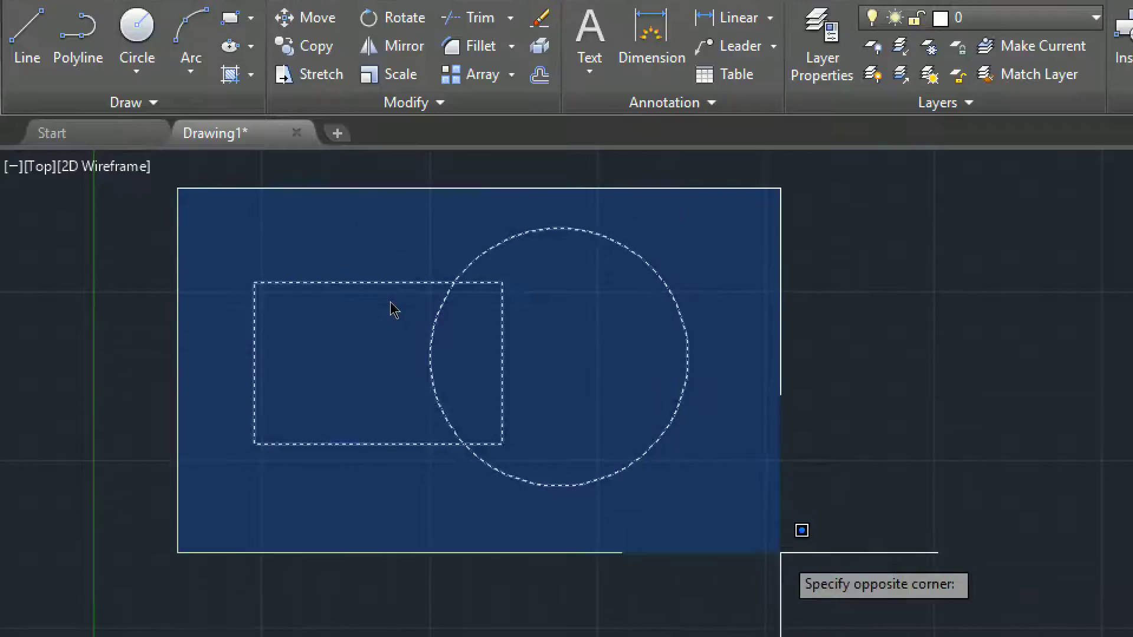
{"action": "left_click", "coordinate": [787, 553]}
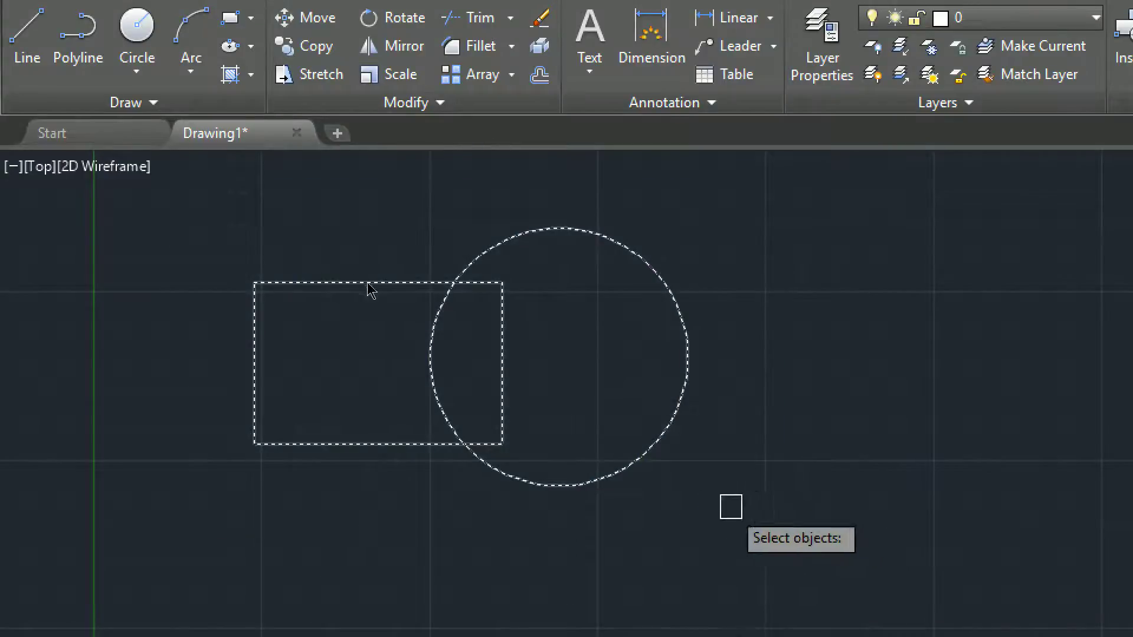
{"action": "left_click", "coordinate": [735, 507]}
{"action": "left_click", "coordinate": [161, 223]}
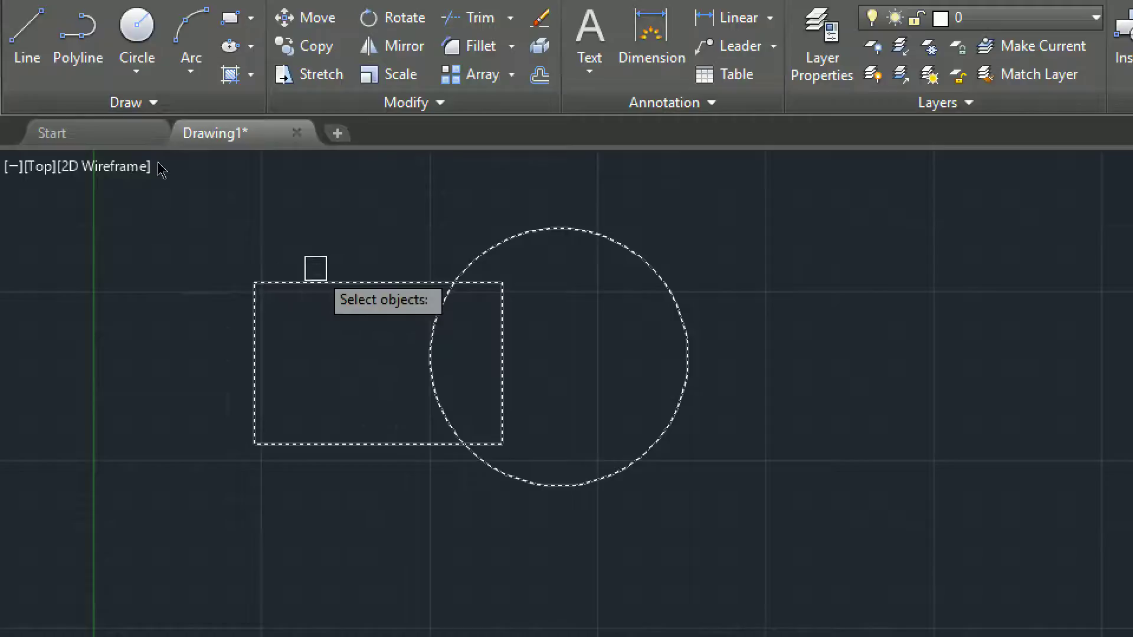
{"action": "key", "text": "Escape"}
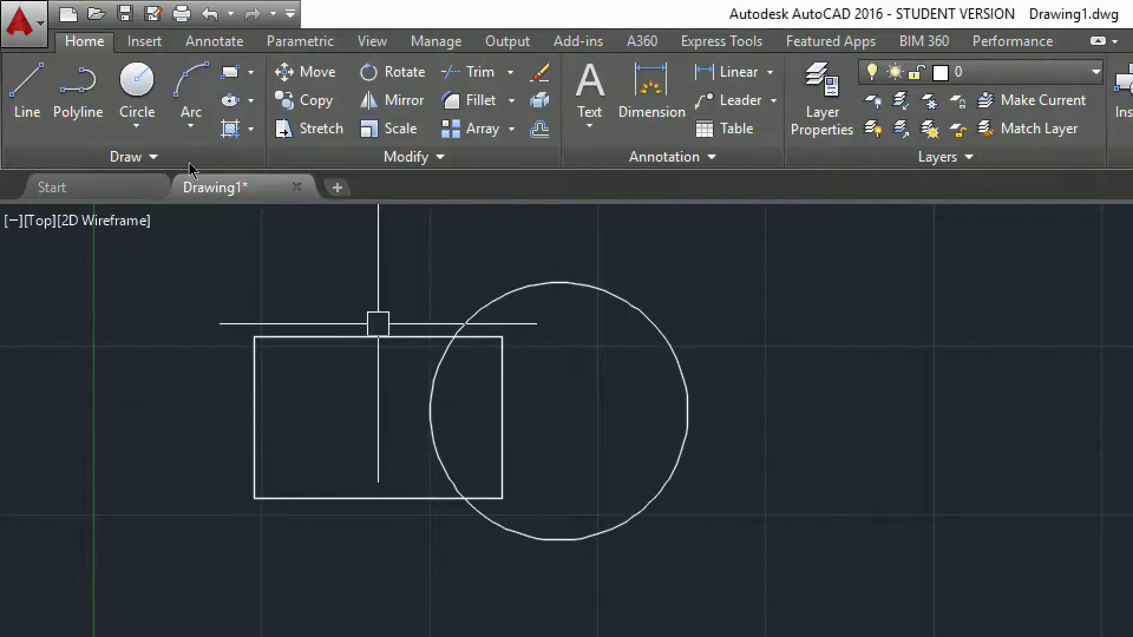
{"action": "left_click", "coordinate": [369, 337]}
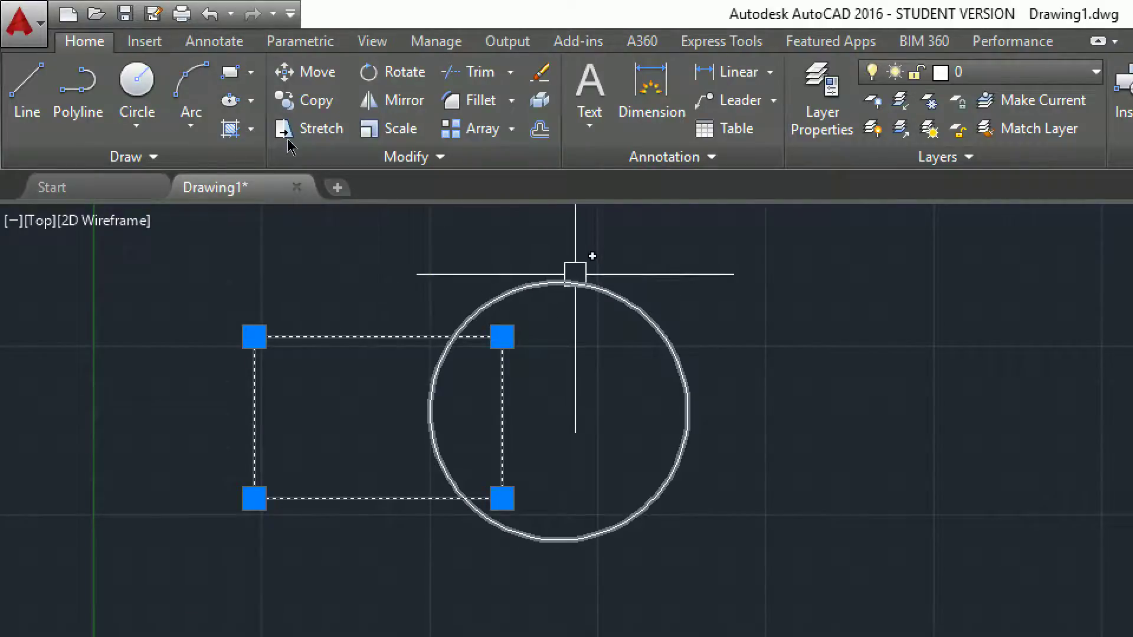
{"action": "key", "text": "Escape"}
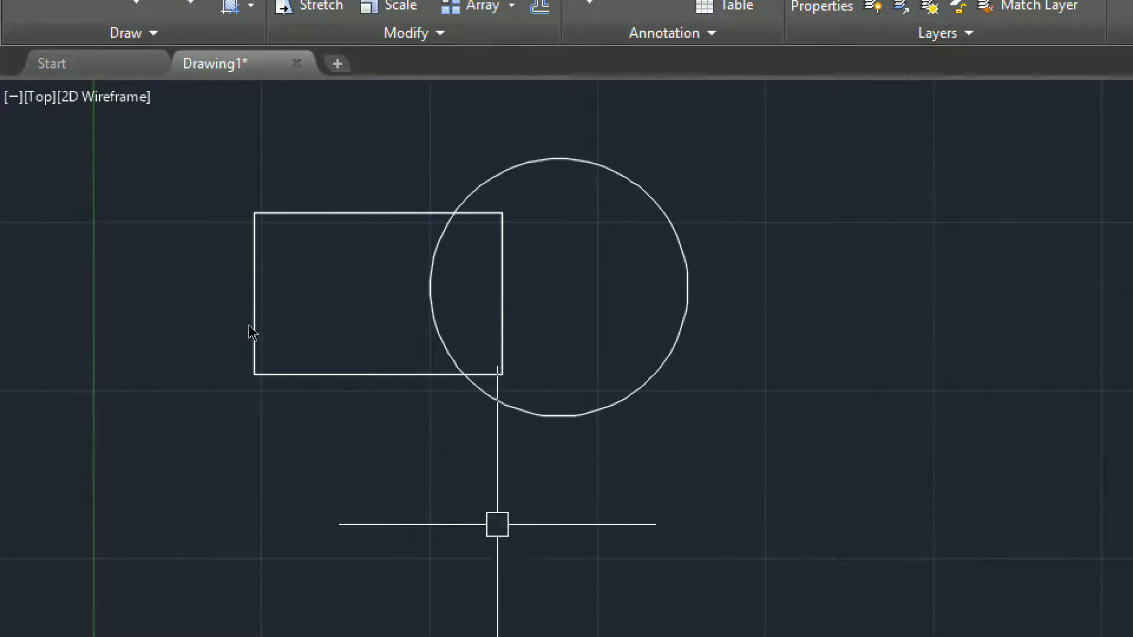
Step: Union the rectangle and circle regions into one keyhole-shaped outline
{"action": "type", "text": "UNI"}
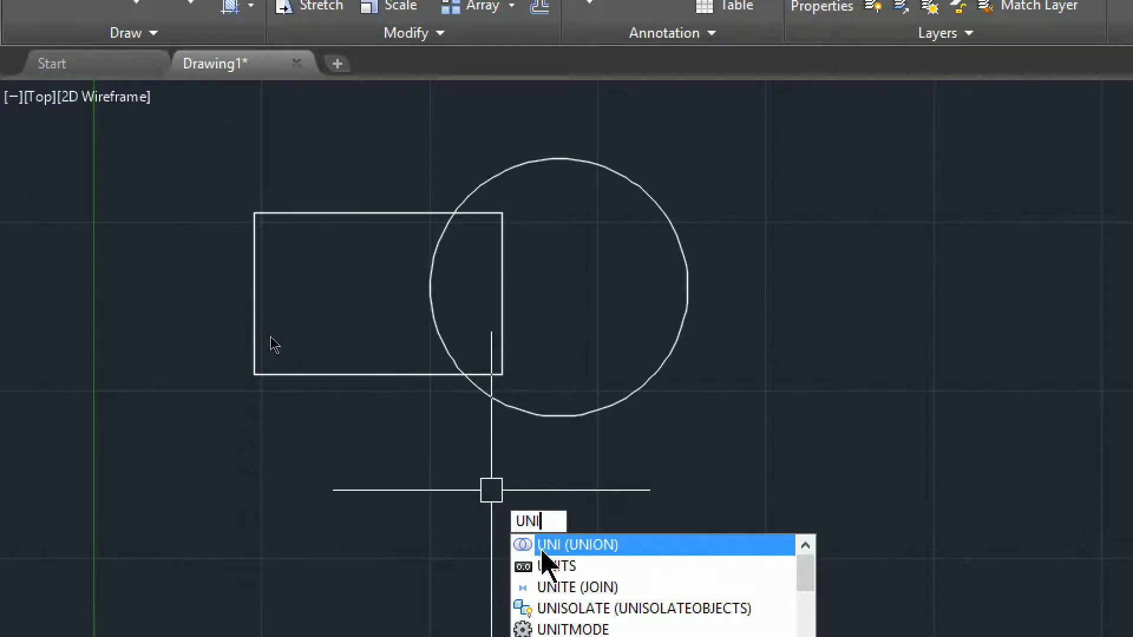
{"action": "left_click", "coordinate": [597, 552]}
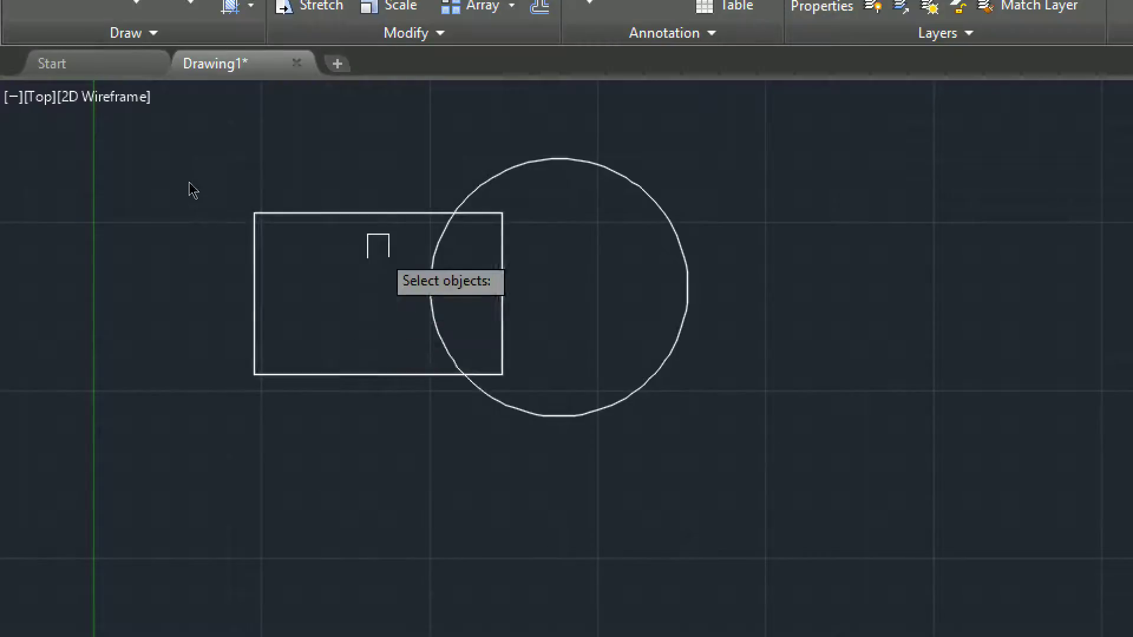
{"action": "left_click", "coordinate": [376, 213]}
{"action": "left_click", "coordinate": [579, 159]}
{"action": "left_click", "coordinate": [198, 118]}
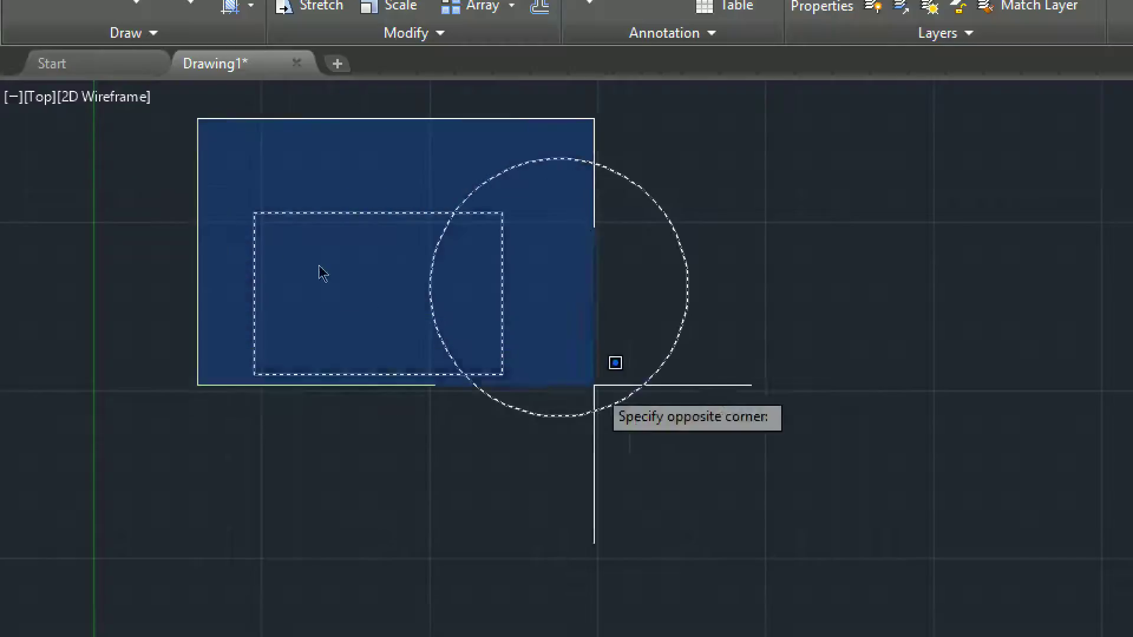
{"action": "left_click", "coordinate": [781, 471]}
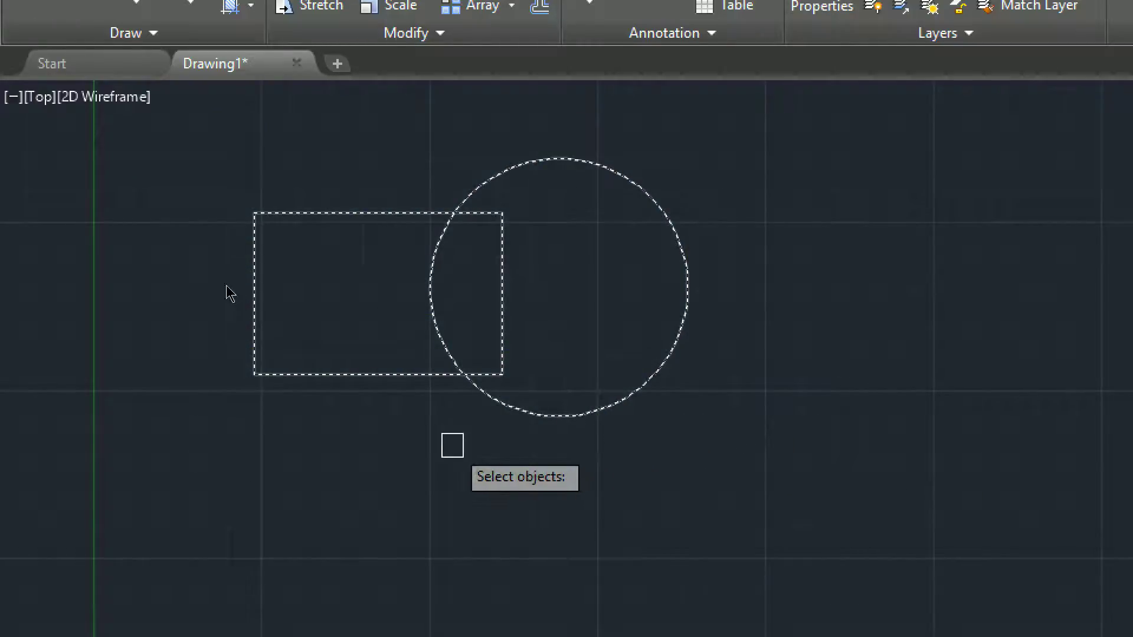
{"action": "key", "text": "Return"}
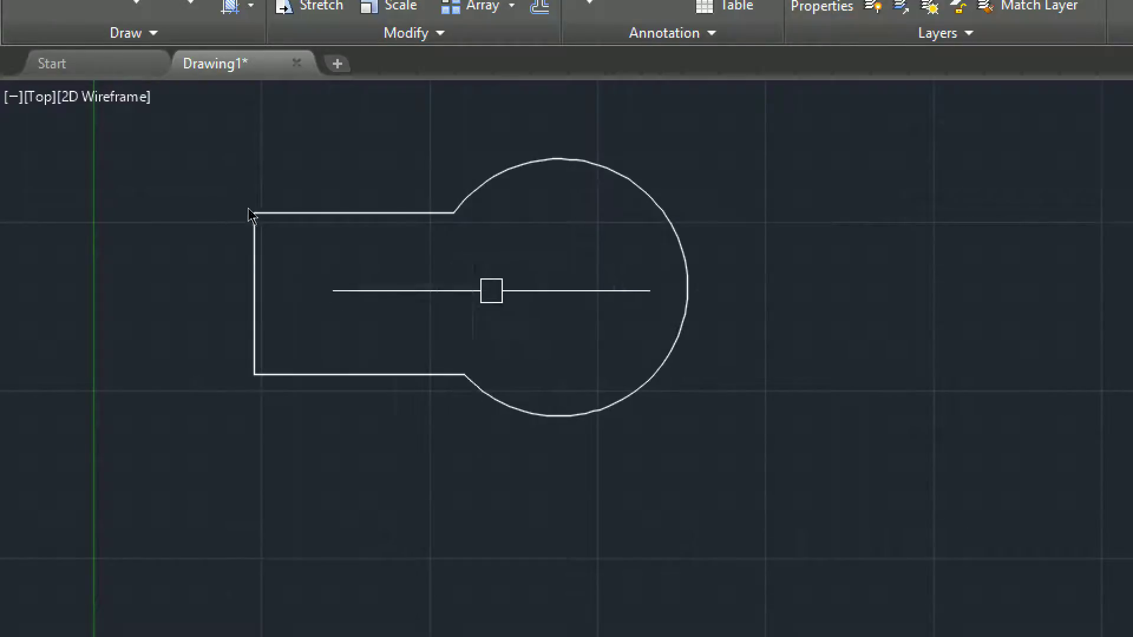
Step: Pan the view up to make room and start a second rectangle with REC
{"action": "mouse_move", "coordinate": [549, 317]}
{"action": "middle_mouse_down"}
{"action": "mouse_move", "coordinate": [522, 295]}
{"action": "mouse_move", "coordinate": [547, 244]}
{"action": "middle_mouse_up"}
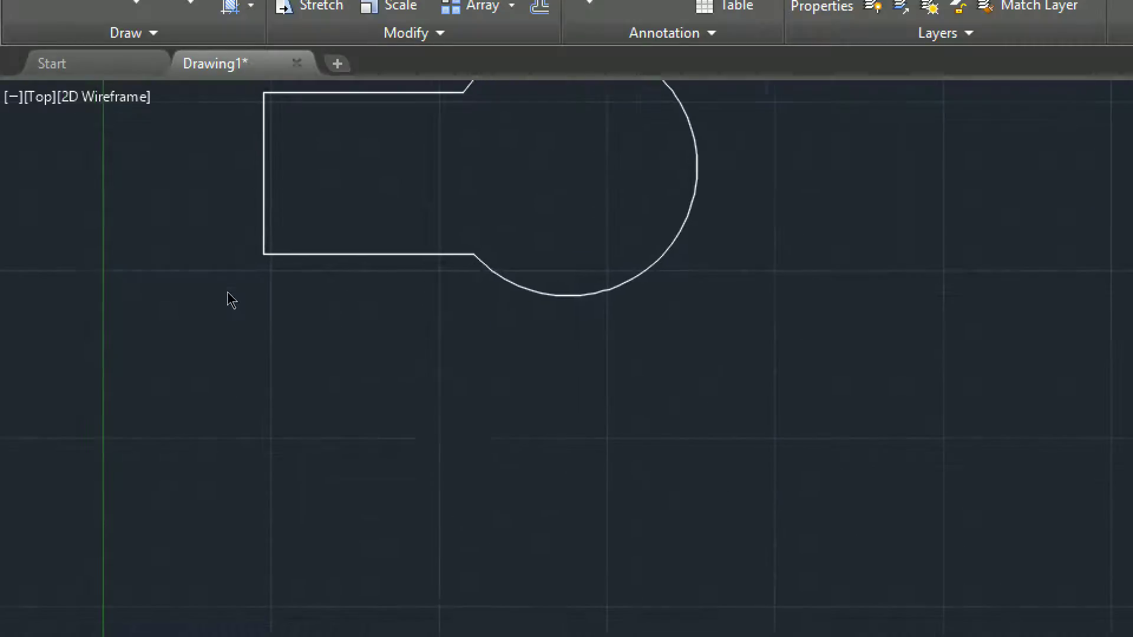
{"action": "type", "text": "REC"}
{"action": "key", "text": "Return"}
Step: Draw a second rectangle below the keyhole with a circle overlapping its right side
{"action": "left_click", "coordinate": [268, 382]}
{"action": "left_click", "coordinate": [514, 535]}
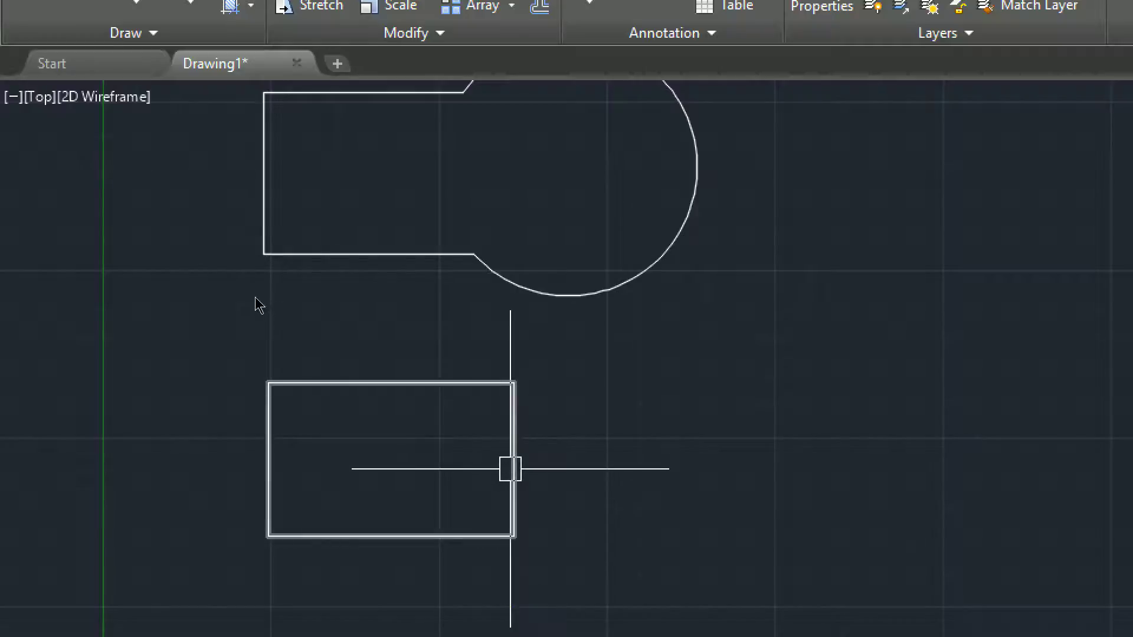
{"action": "type", "text": "C"}
{"action": "key", "text": "Return"}
{"action": "left_click", "coordinate": [565, 461]}
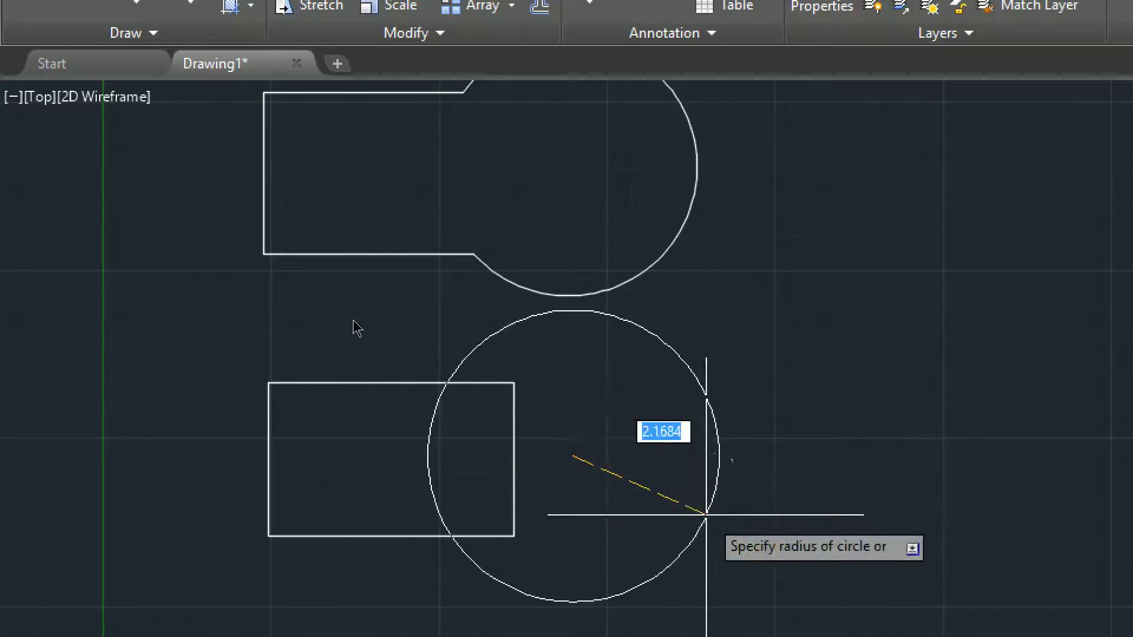
{"action": "left_click", "coordinate": [686, 505]}
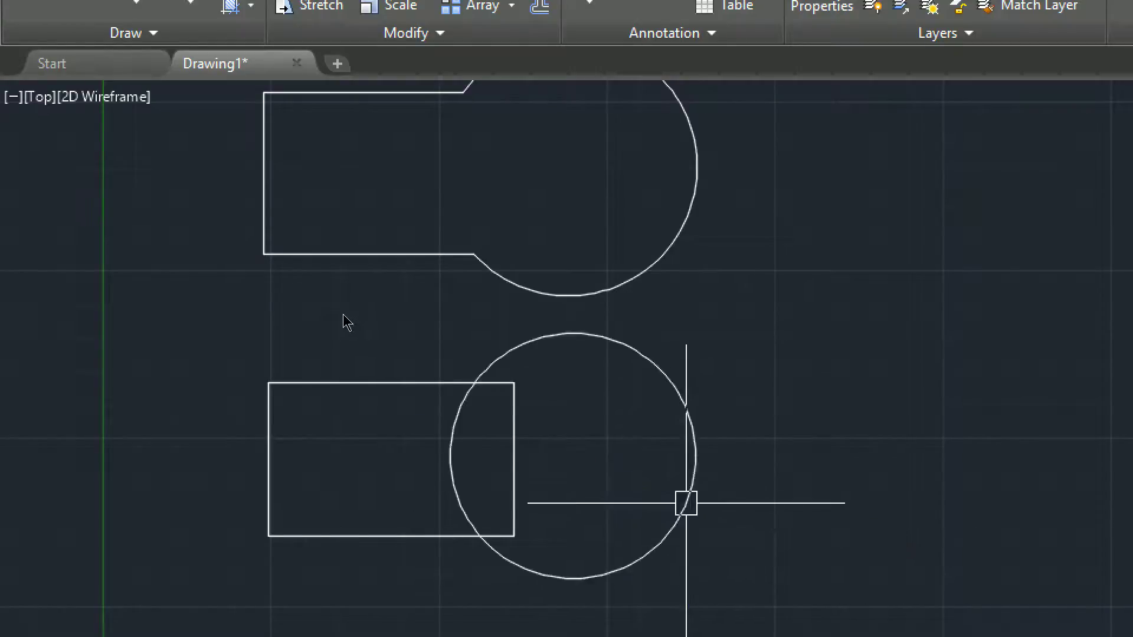
{"action": "middle_click_drag", "start_coordinate": [397, 416], "coordinate": [392, 374]}
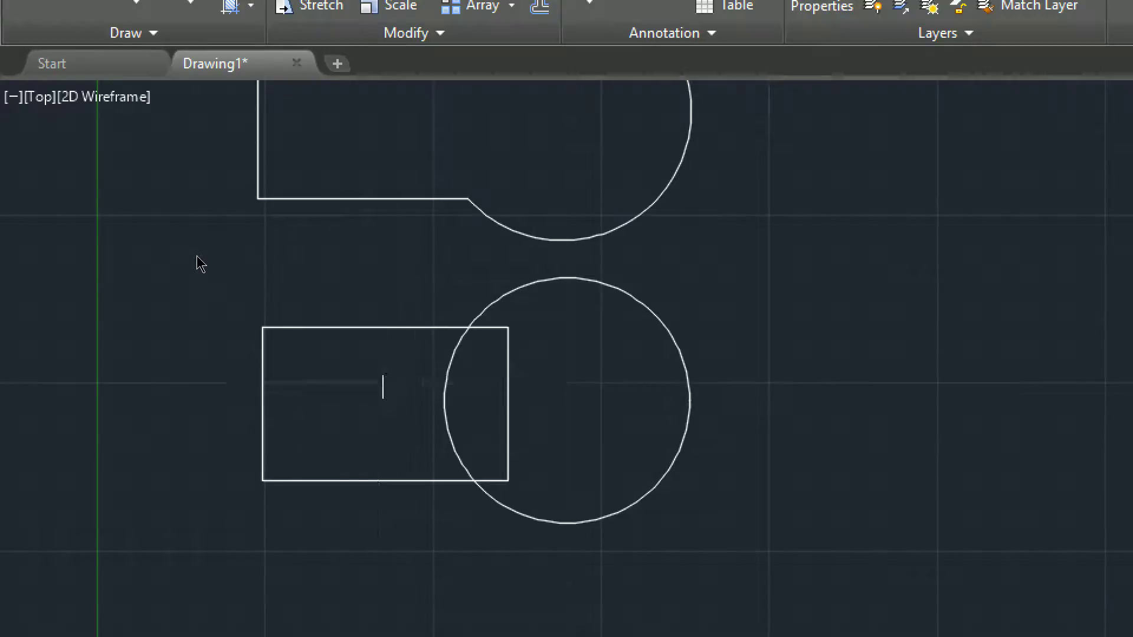
{"action": "middle_click_drag", "start_coordinate": [394, 409], "coordinate": [392, 376]}
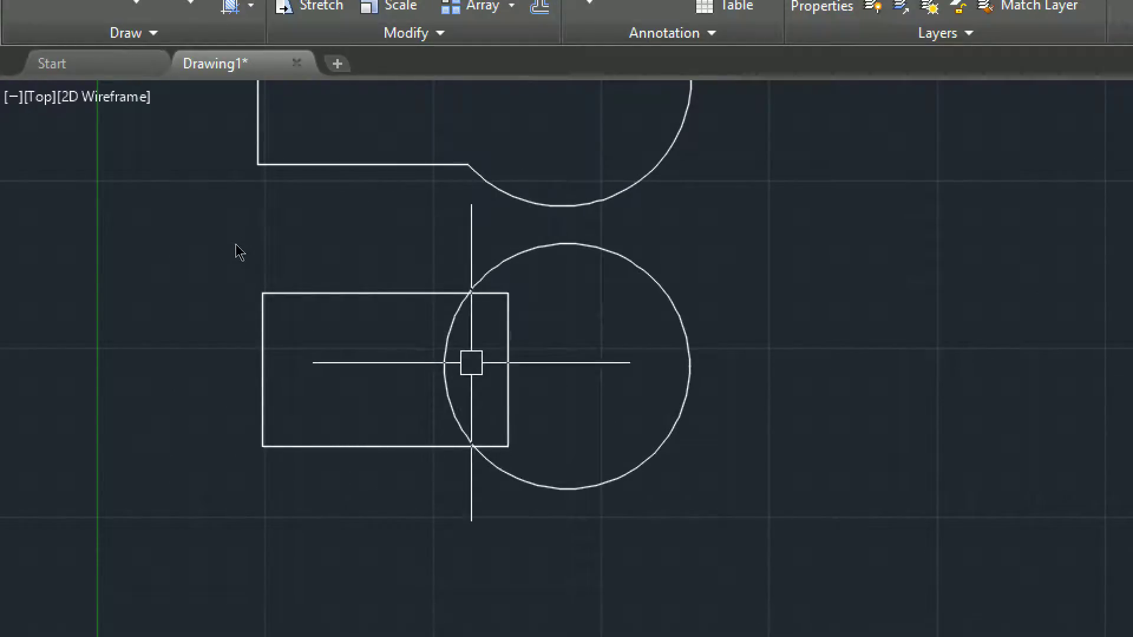
{"action": "type", "text": "UNI"}
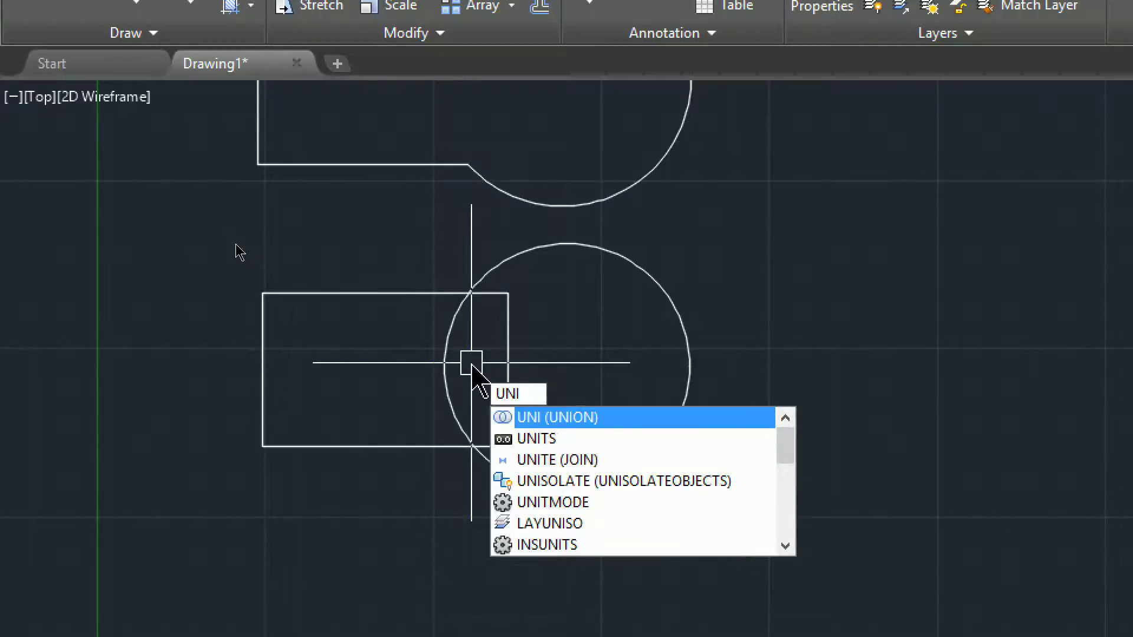
{"action": "key", "text": "Return"}
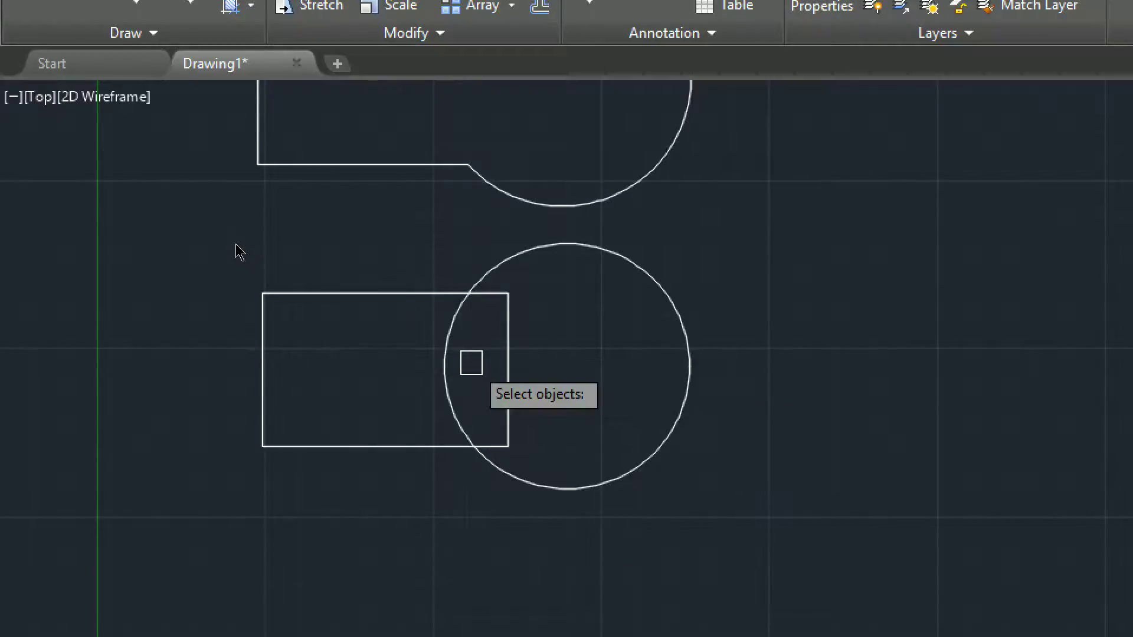
{"action": "left_click", "coordinate": [388, 293]}
{"action": "left_click", "coordinate": [532, 252]}
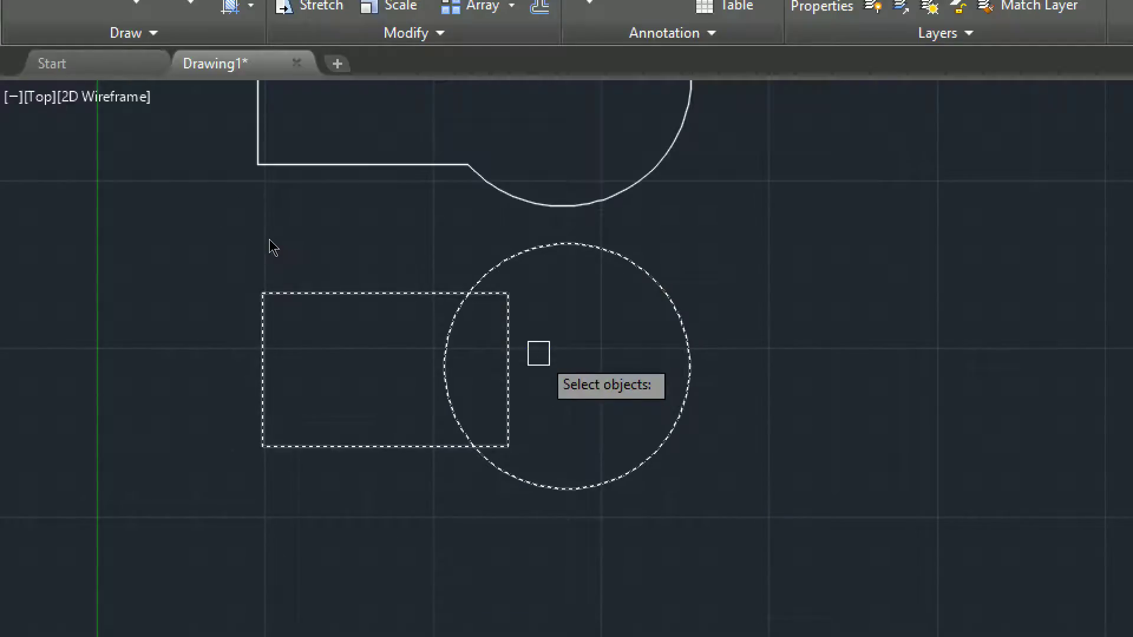
{"action": "key", "text": "Return"}
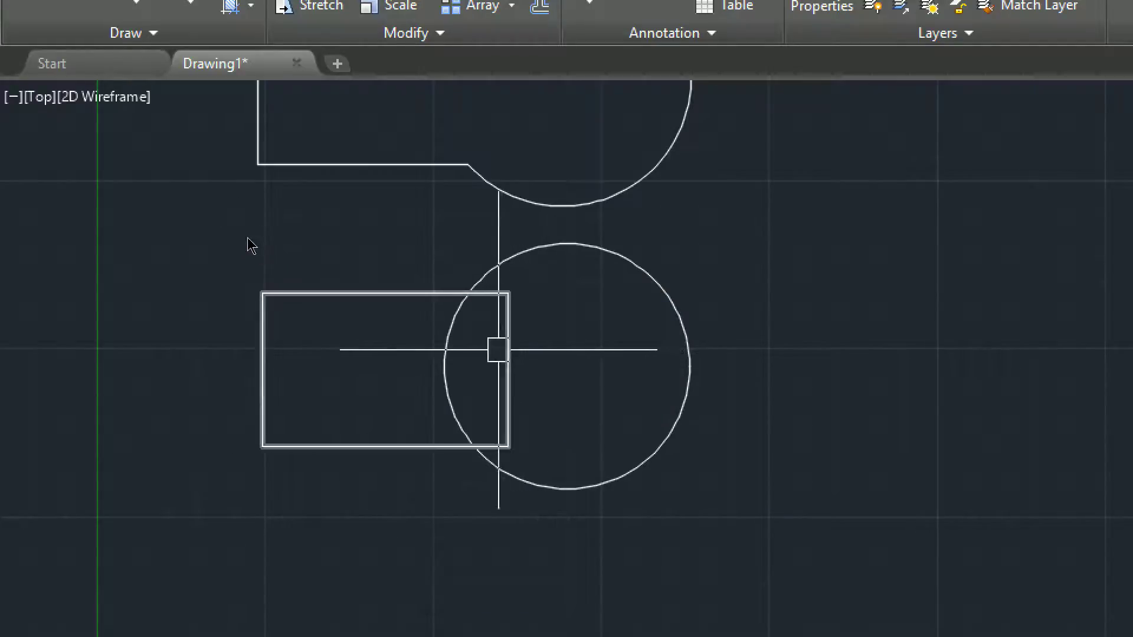
{"action": "middle_click_drag", "start_coordinate": [496, 347], "coordinate": [521, 374]}
{"action": "middle_click_drag", "start_coordinate": [511, 291], "coordinate": [464, 328]}
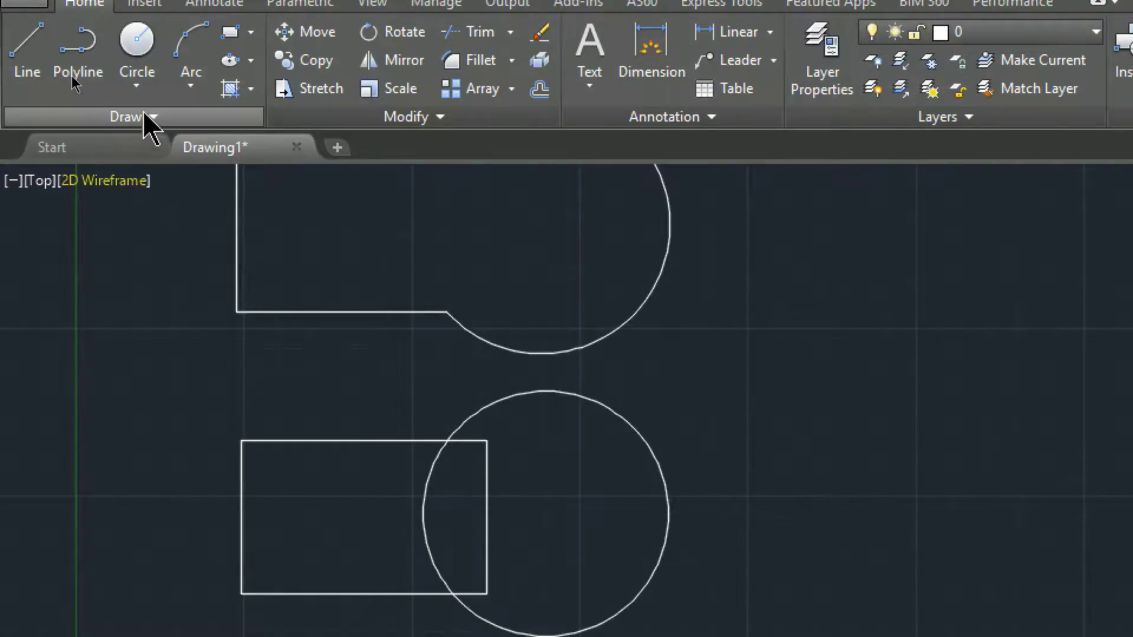
Step: Window-select the lower rectangle and circle with the Region command, then pan to check them
{"action": "left_click", "coordinate": [142, 118]}
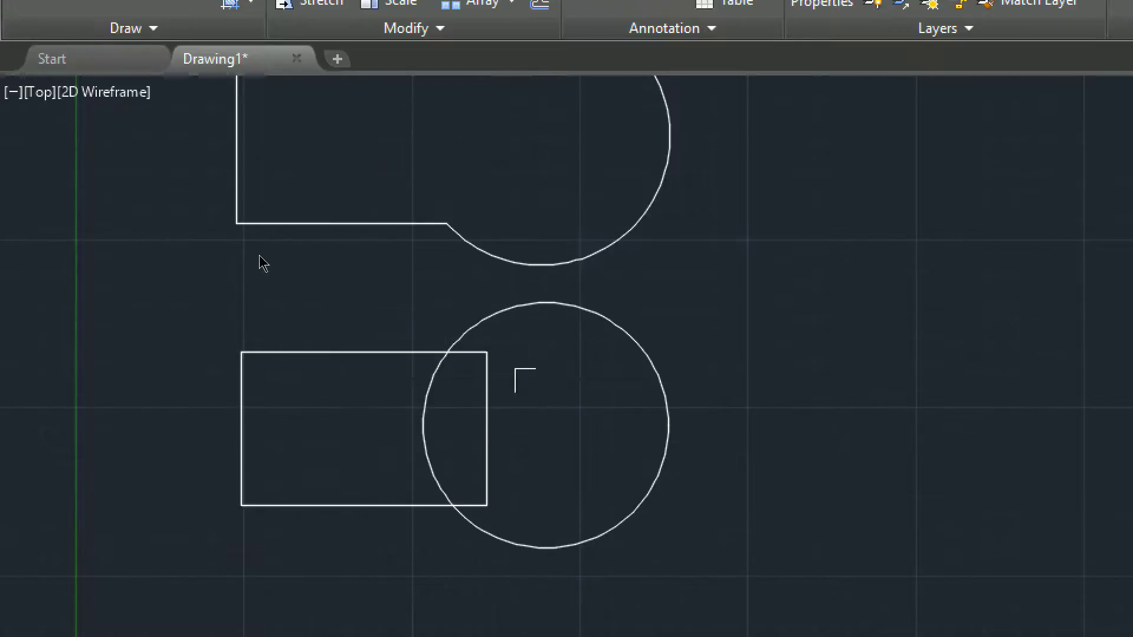
{"action": "type", "text": "r"}
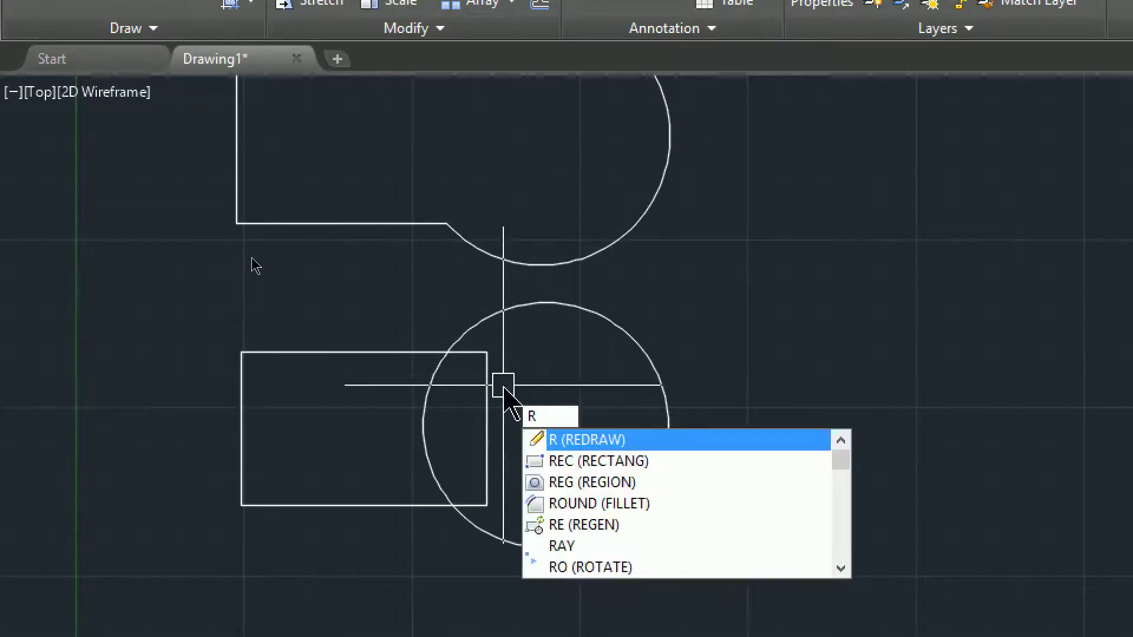
{"action": "type", "text": "g"}
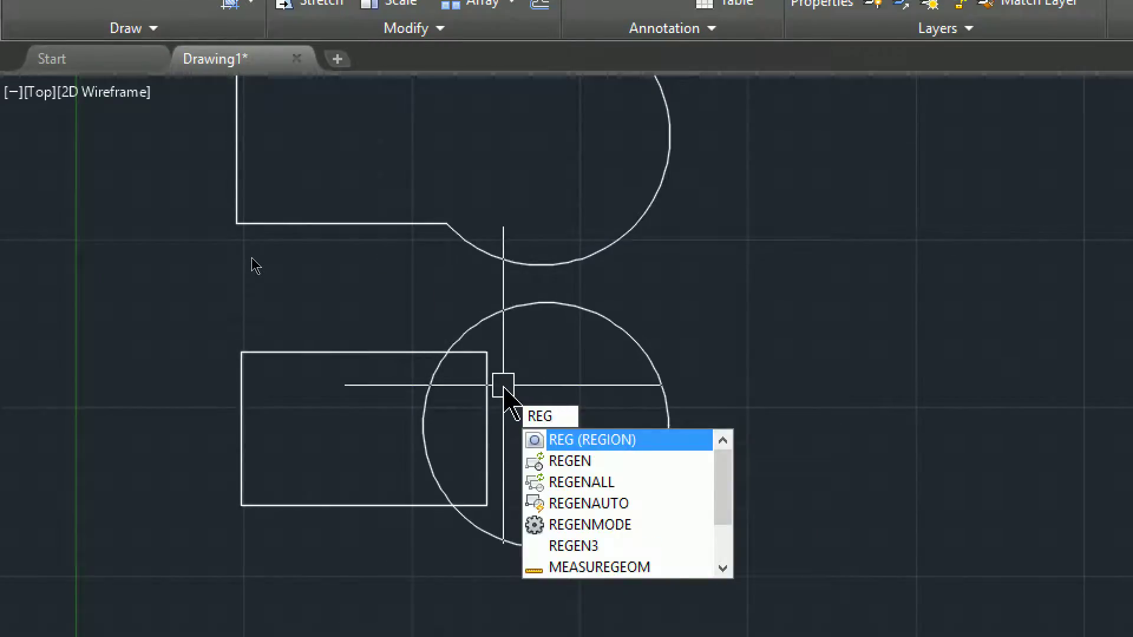
{"action": "left_click", "coordinate": [607, 443]}
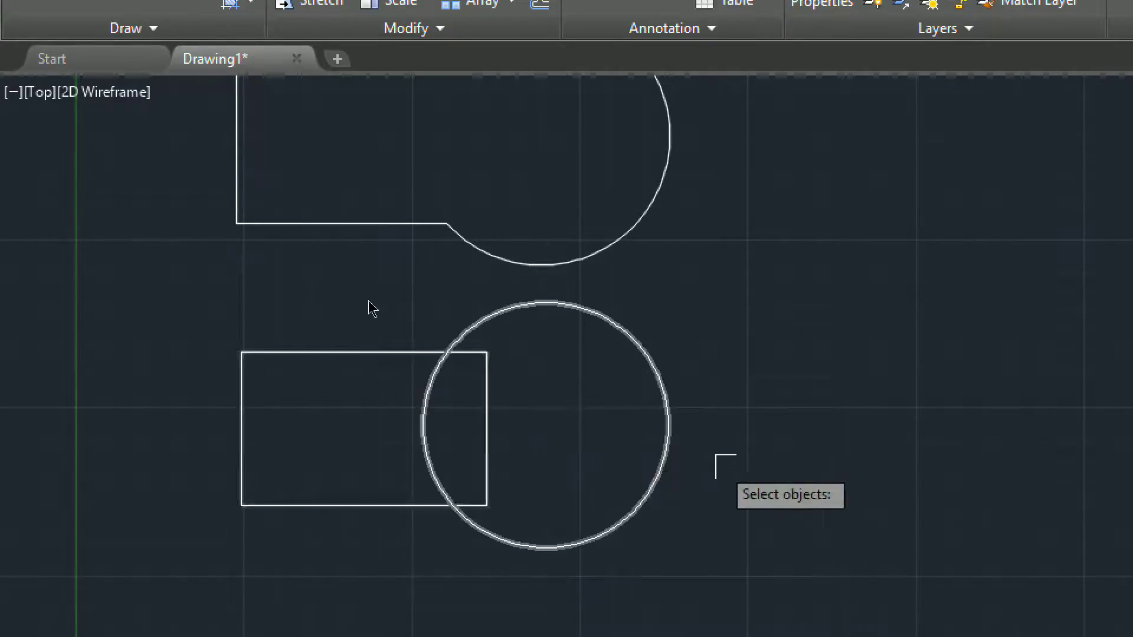
{"action": "left_click", "coordinate": [741, 468]}
{"action": "left_click", "coordinate": [224, 342]}
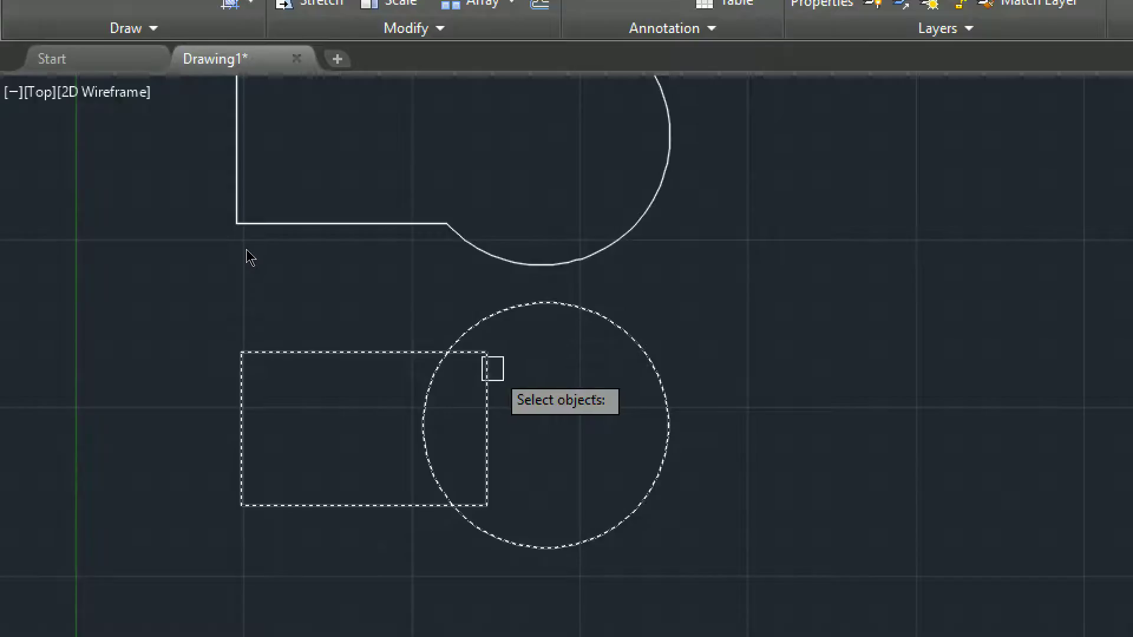
{"action": "key", "text": "Escape"}
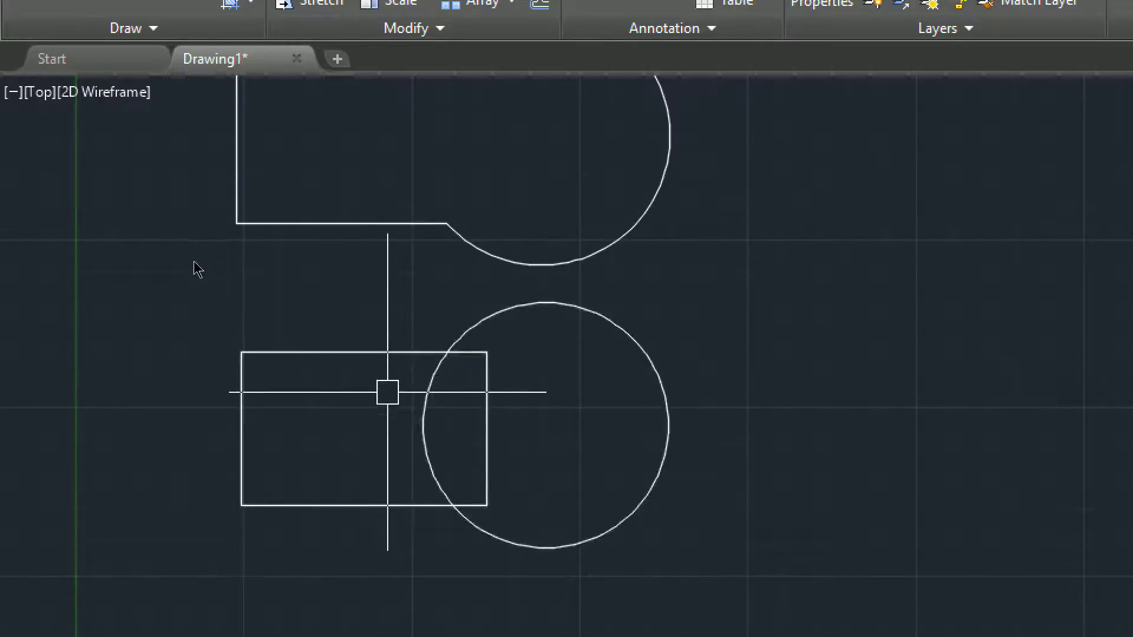
{"action": "middle_click_drag", "start_coordinate": [405, 326], "coordinate": [409, 400]}
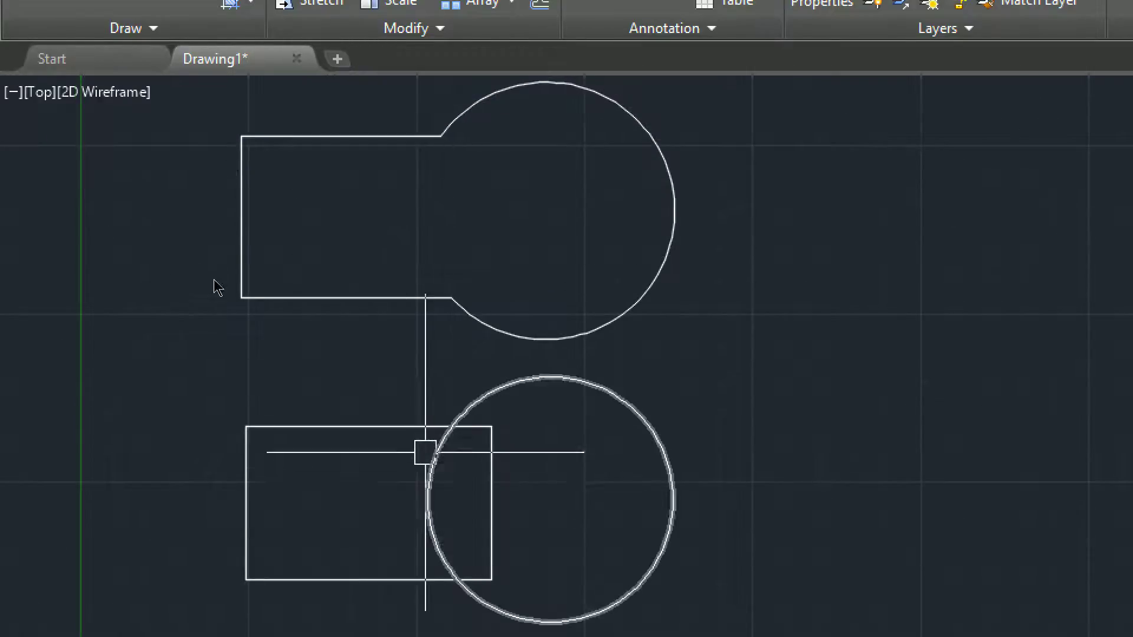
{"action": "middle_click_drag", "start_coordinate": [425, 453], "coordinate": [433, 367]}
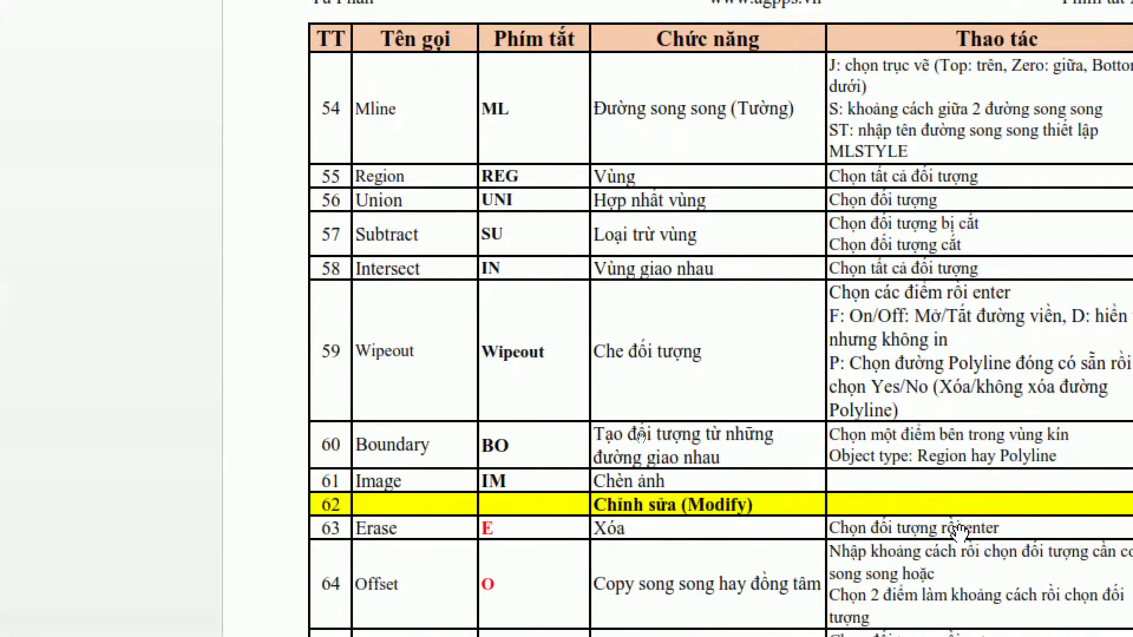
{"action": "scroll", "coordinate": [762, 483], "scroll_direction": "down", "scroll_amount": 1}
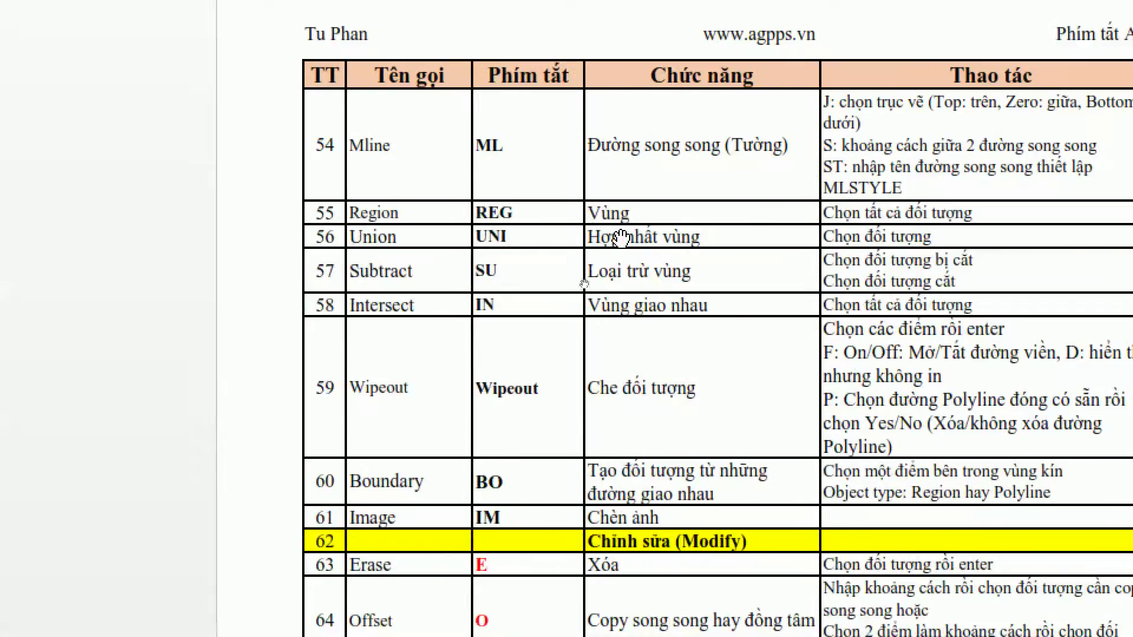
{"action": "scroll", "coordinate": [940, 89], "scroll_direction": "up", "scroll_amount": 1}
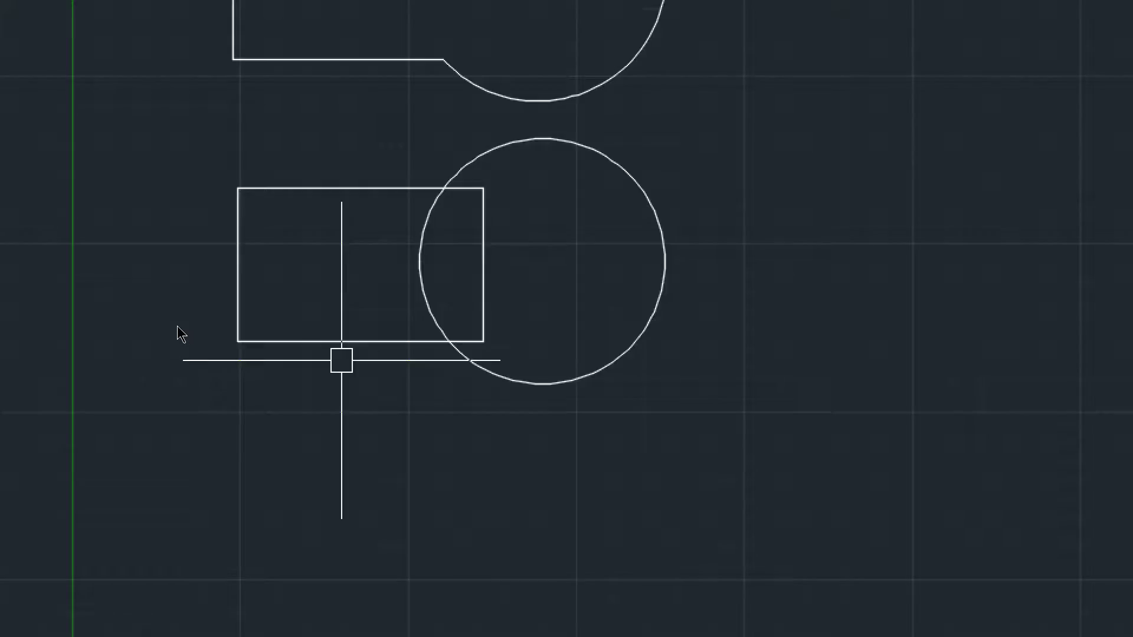
Step: Intersect the lower rectangle and circle regions, keeping only their shared D-shaped overlap
{"action": "type", "text": "IN"}
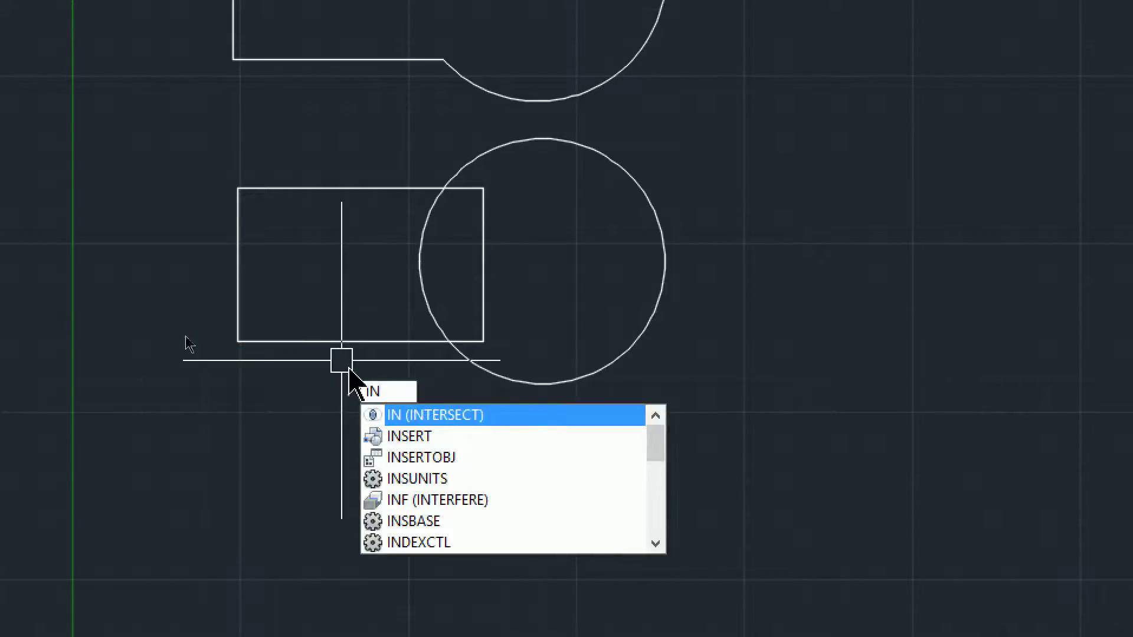
{"action": "left_click", "coordinate": [439, 416]}
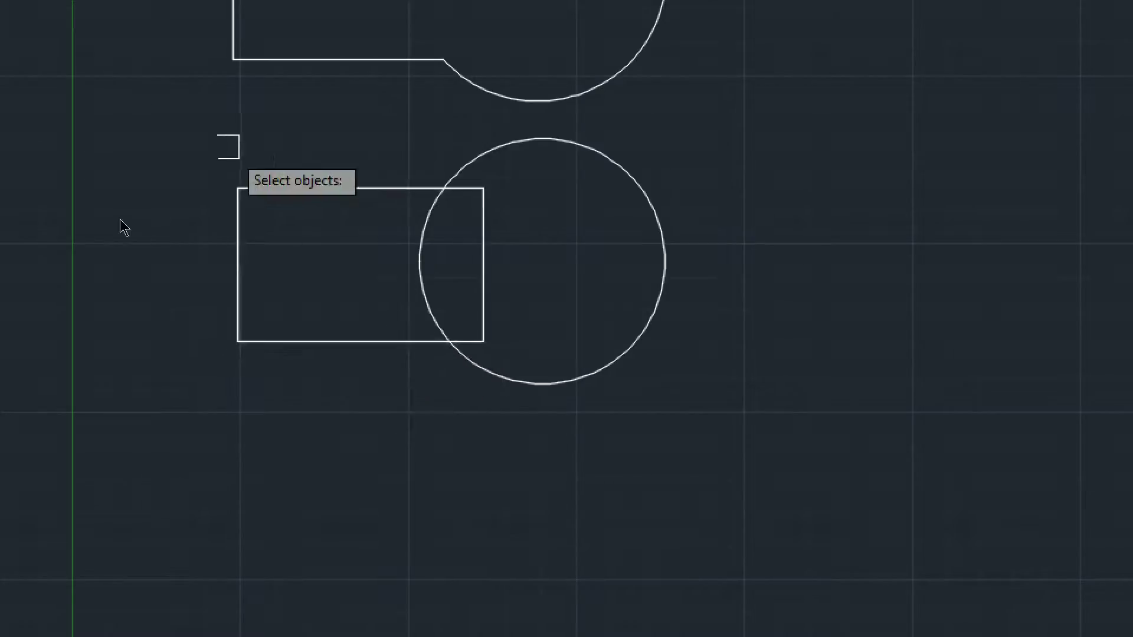
{"action": "left_click", "coordinate": [254, 189]}
{"action": "left_click", "coordinate": [471, 158]}
{"action": "key", "text": "Return"}
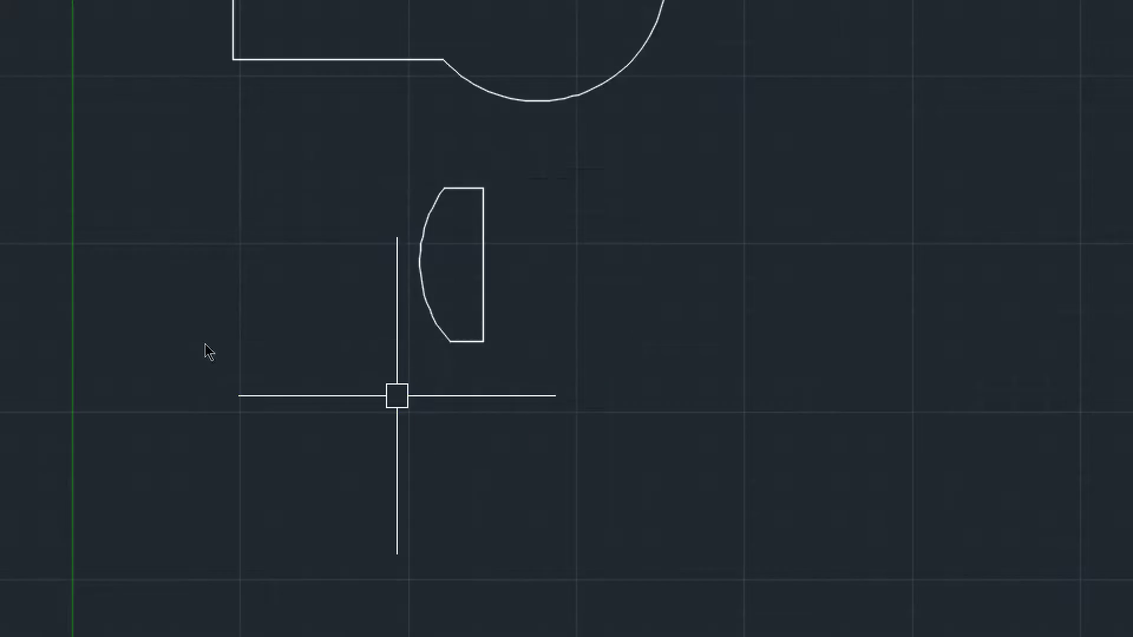
Step: Pan between the keyhole and lens shapes, leaving room below for the next pair
{"action": "middle_click_drag", "start_coordinate": [385, 345], "coordinate": [355, 467]}
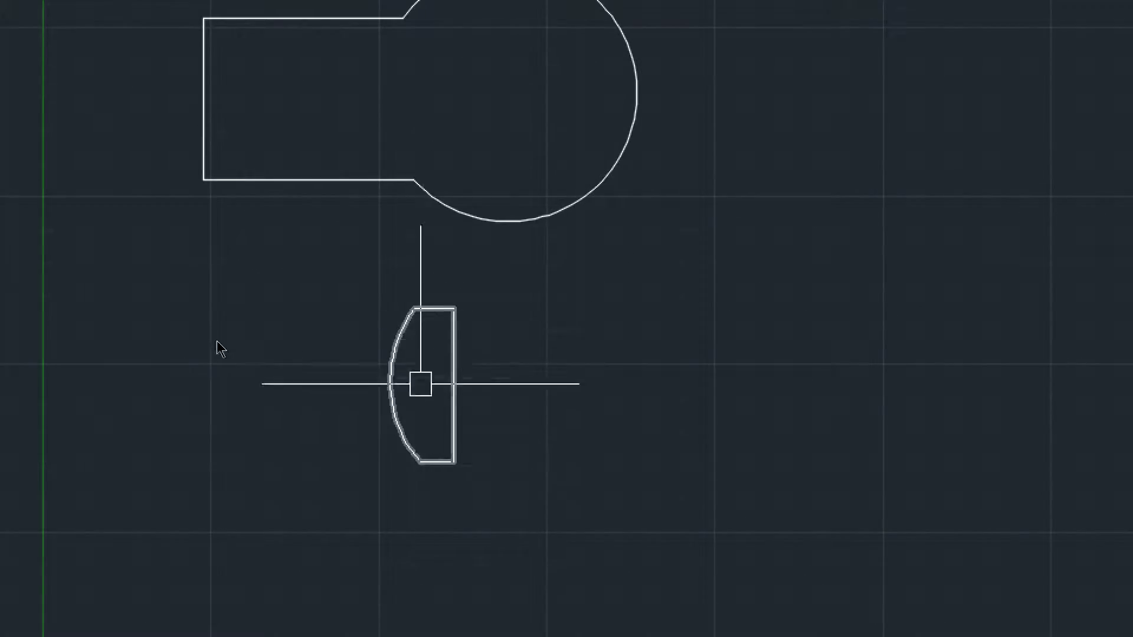
{"action": "middle_click_drag", "start_coordinate": [422, 410], "coordinate": [432, 373]}
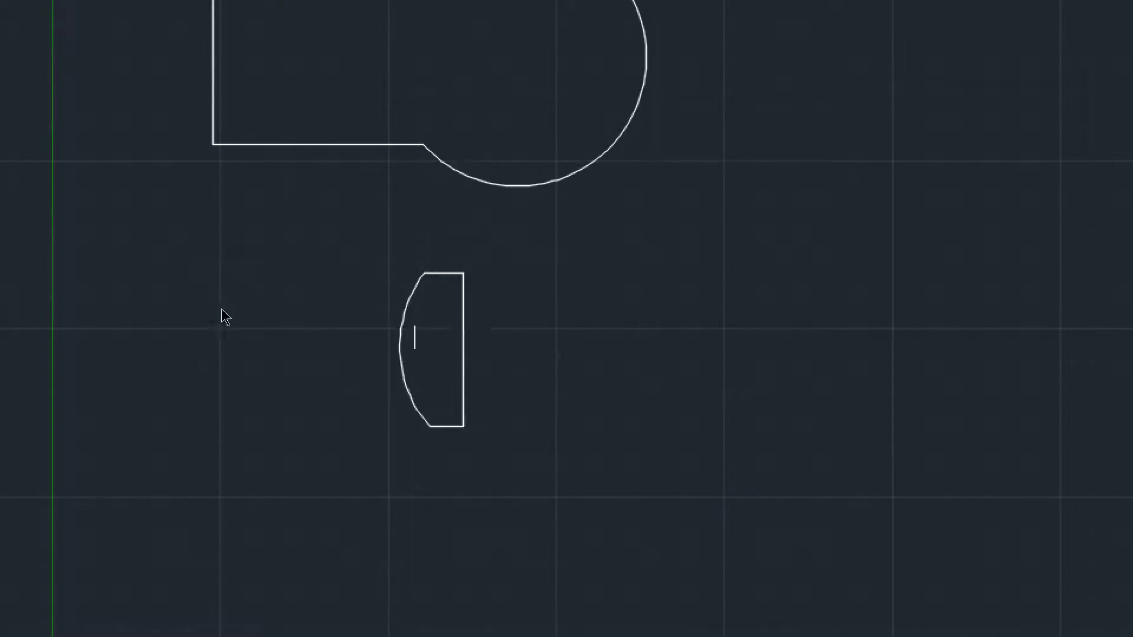
{"action": "middle_click_drag", "start_coordinate": [436, 324], "coordinate": [436, 419]}
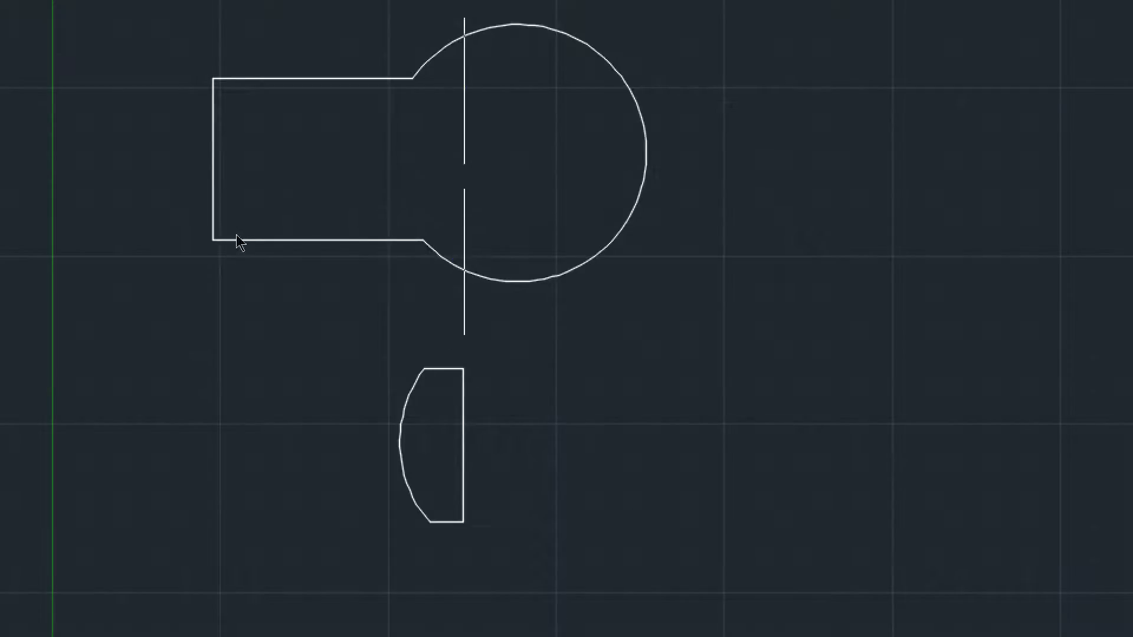
{"action": "middle_click_drag", "start_coordinate": [465, 435], "coordinate": [471, 344]}
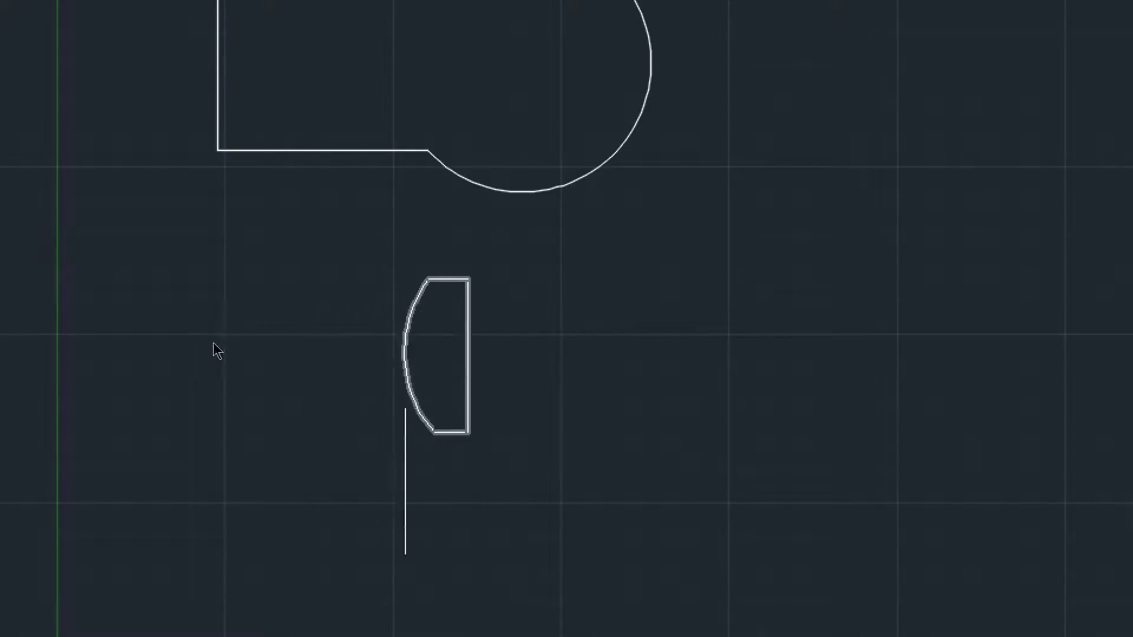
{"action": "middle_click_drag", "start_coordinate": [438, 376], "coordinate": [471, 257]}
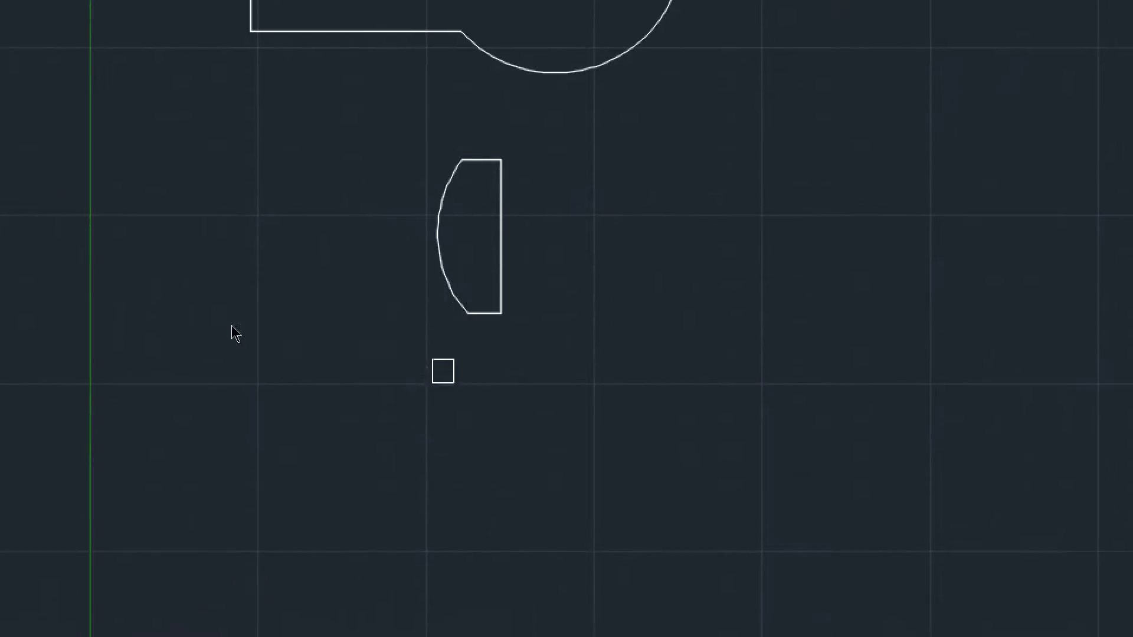
{"action": "type", "text": "r"}
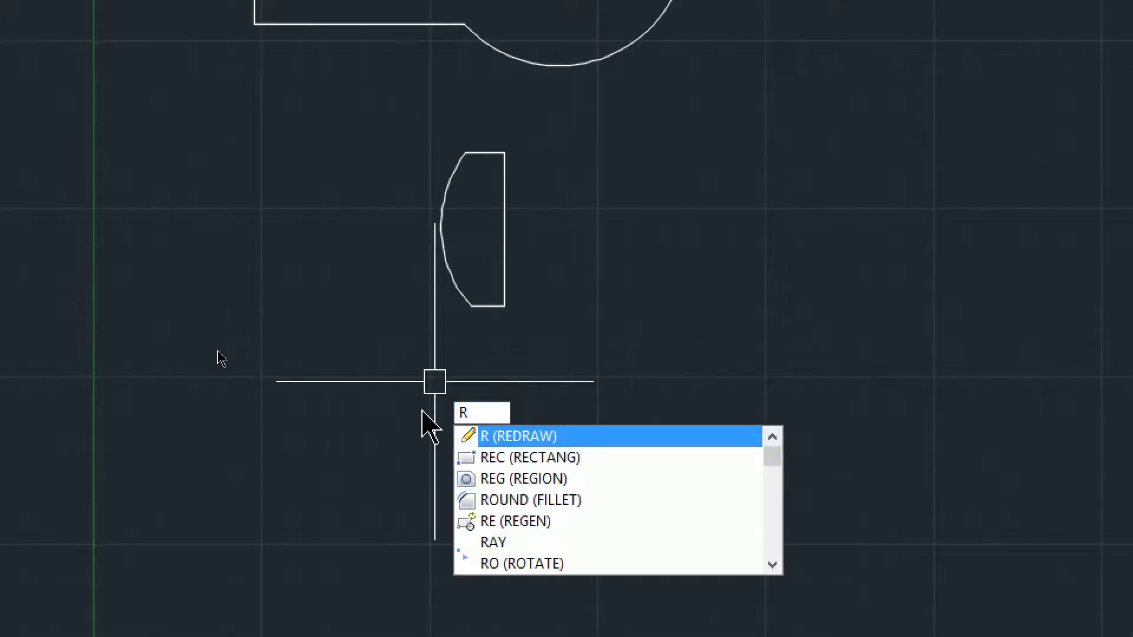
{"action": "type", "text": "c"}
Step: Draw a third rectangle below the lens shape with a circle overlapping its right end
{"action": "key", "text": "Return"}
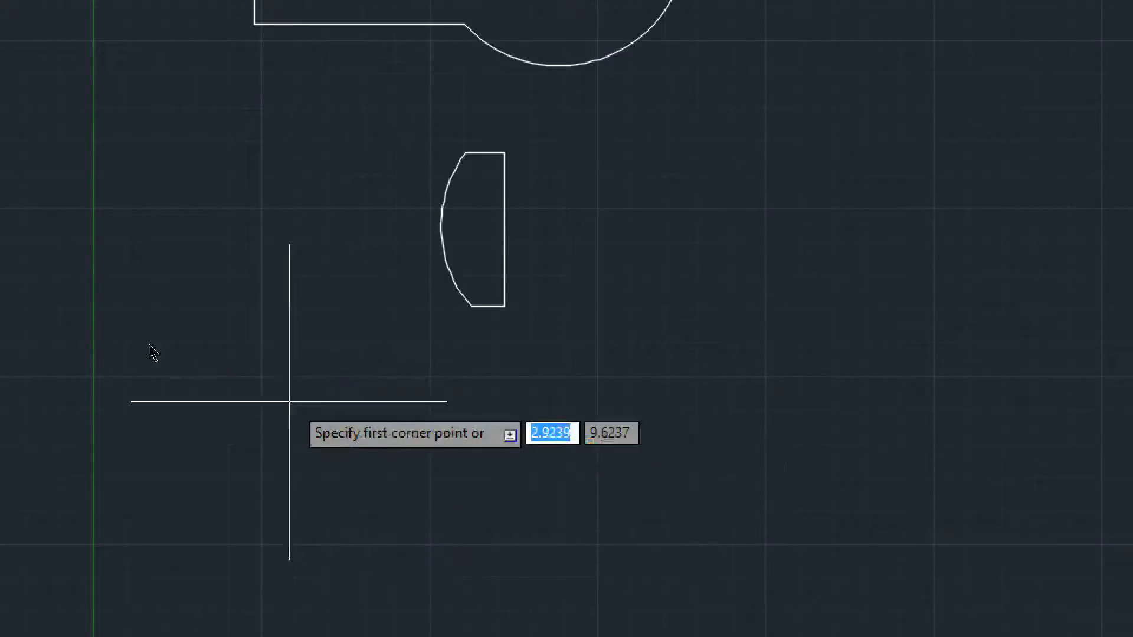
{"action": "left_click", "coordinate": [237, 401]}
{"action": "left_click", "coordinate": [474, 534]}
{"action": "middle_click_drag", "start_coordinate": [575, 530], "coordinate": [570, 504]}
{"action": "type", "text": "c"}
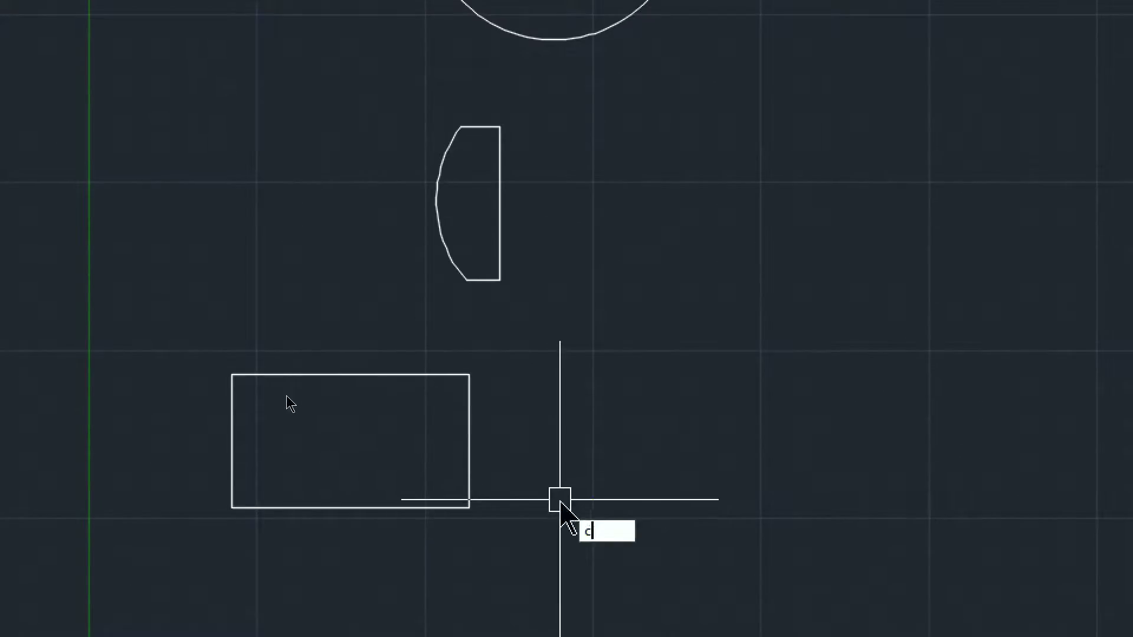
{"action": "key", "text": "Return"}
{"action": "left_click", "coordinate": [527, 435]}
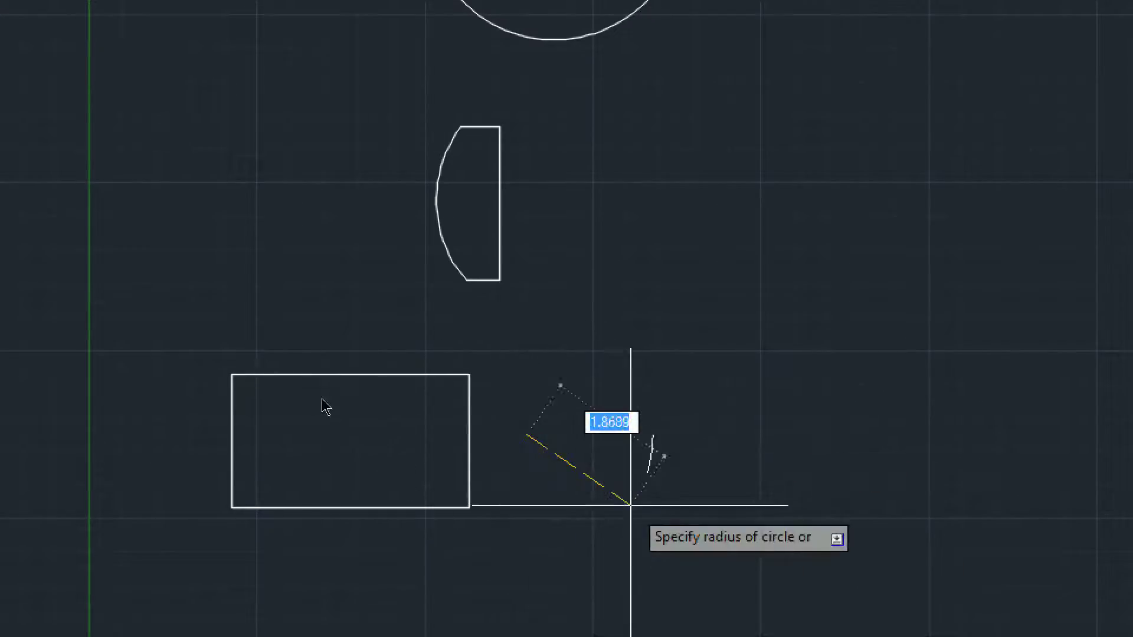
{"action": "left_click", "coordinate": [604, 508]}
{"action": "middle_click_drag", "start_coordinate": [533, 434], "coordinate": [553, 369]}
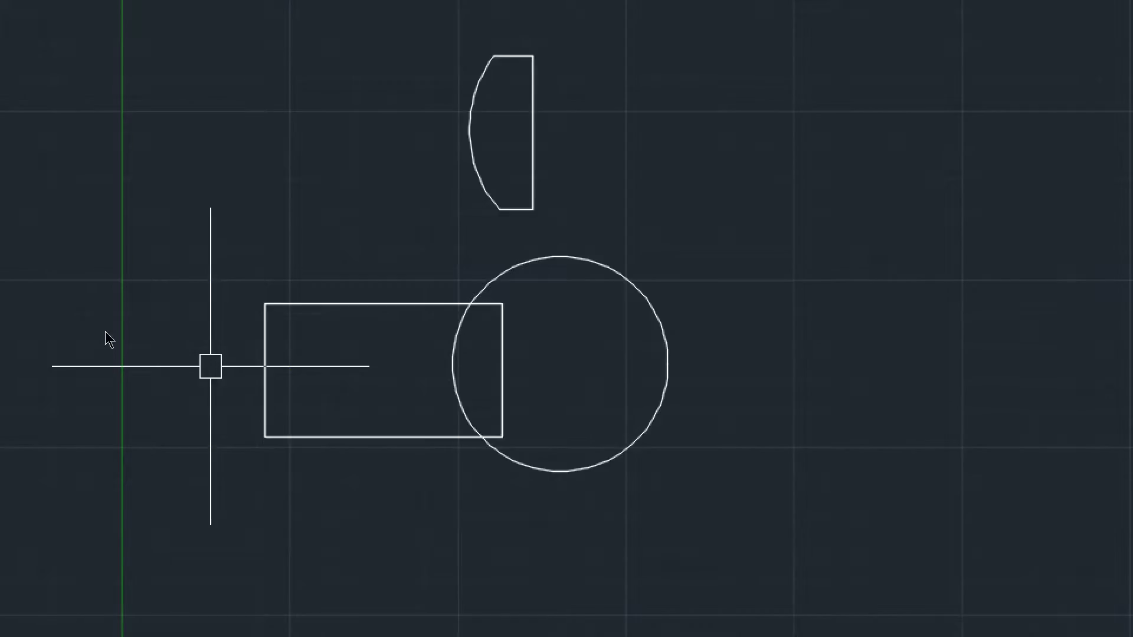
Step: Convert the third rectangle and circle into regions with REG and a selection window
{"action": "type", "text": "R"}
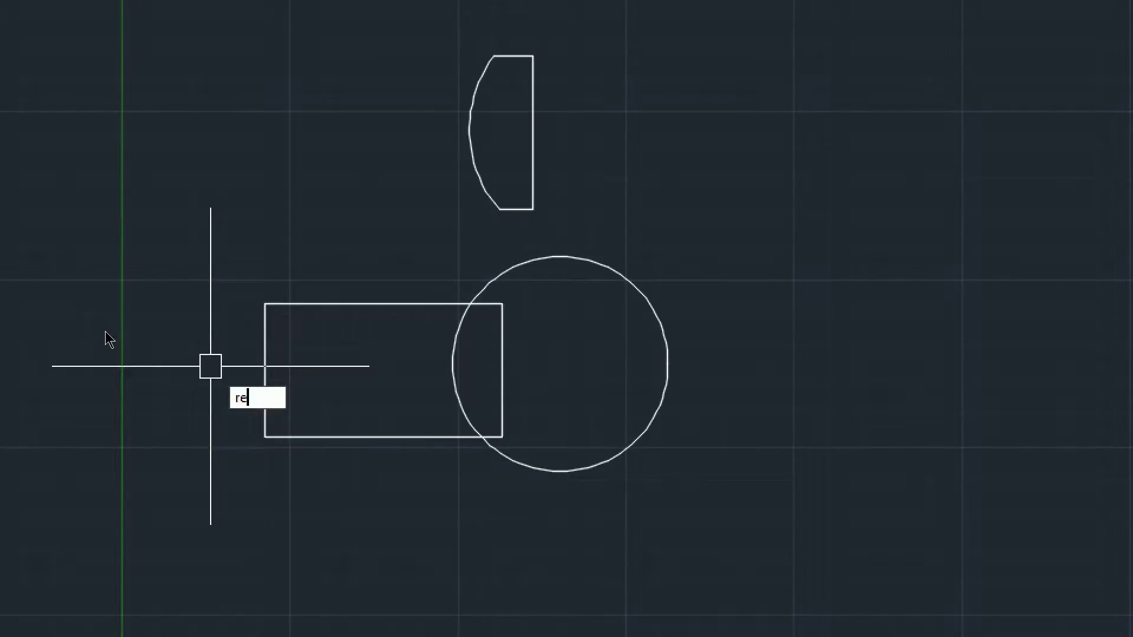
{"action": "type", "text": "EG"}
{"action": "key", "text": "Return"}
{"action": "left_click", "coordinate": [215, 229]}
{"action": "left_click", "coordinate": [765, 512]}
{"action": "key", "text": "Return"}
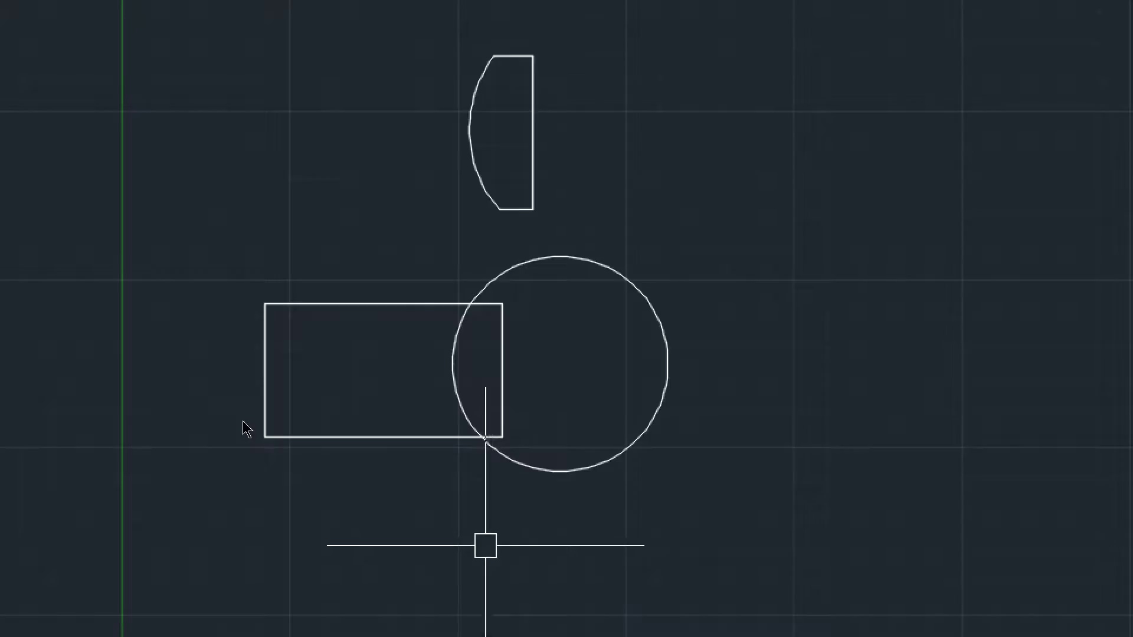
Step: Subtract the rectangle from the circle region, leaving a circular outline with a rectangular notch
{"action": "type", "text": "SU"}
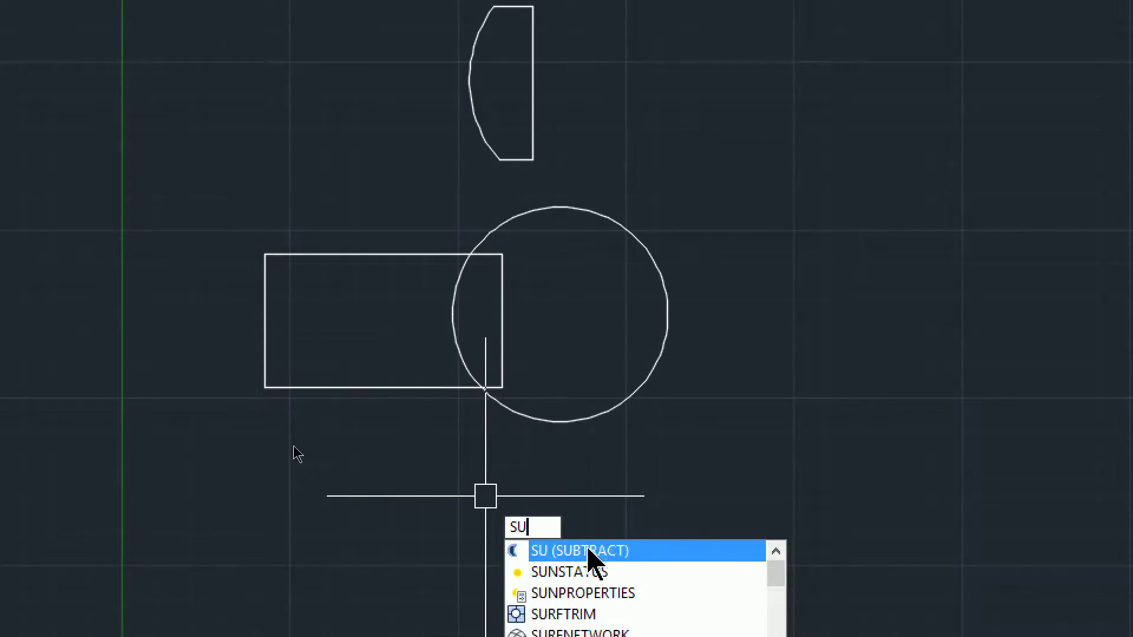
{"action": "left_click", "coordinate": [592, 551]}
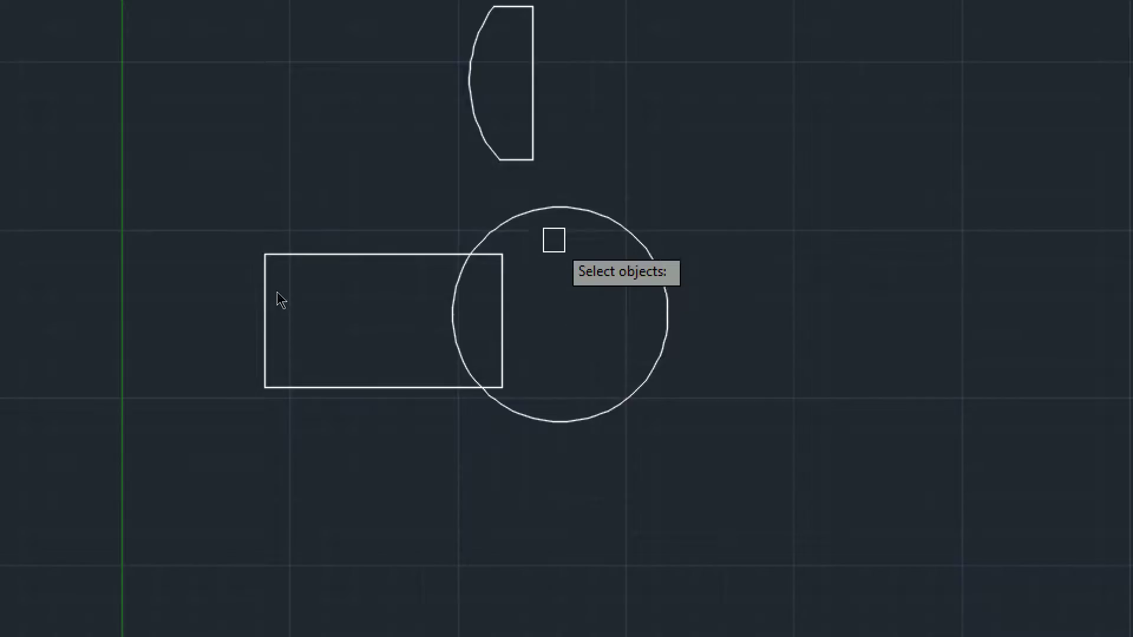
{"action": "left_click", "coordinate": [546, 212]}
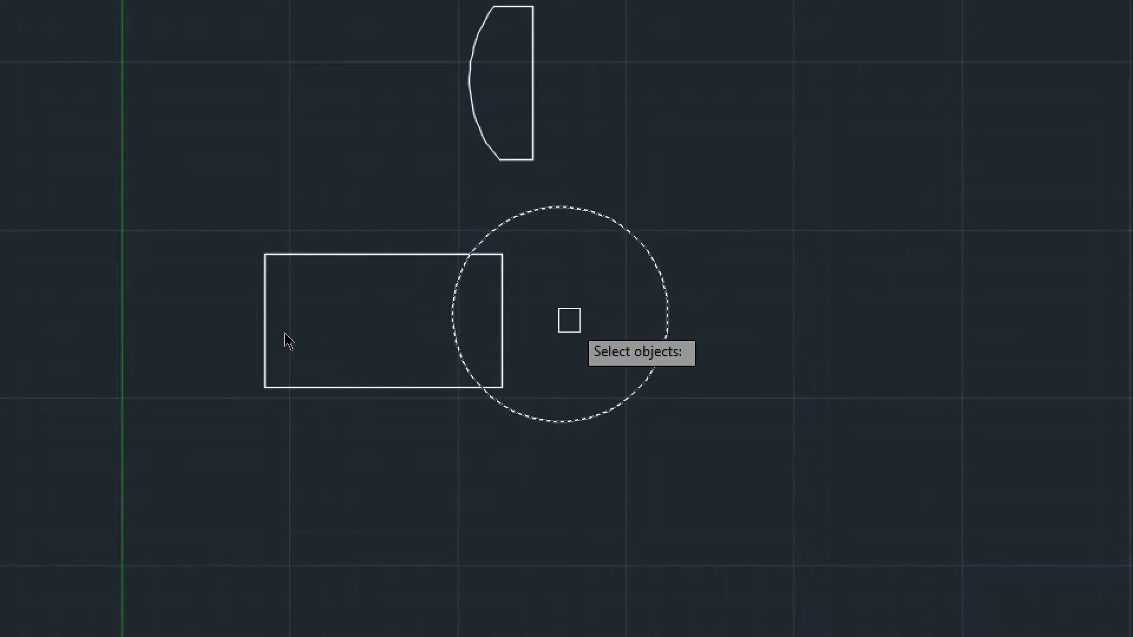
{"action": "type", "text": "u"}
{"action": "key", "text": "Return"}
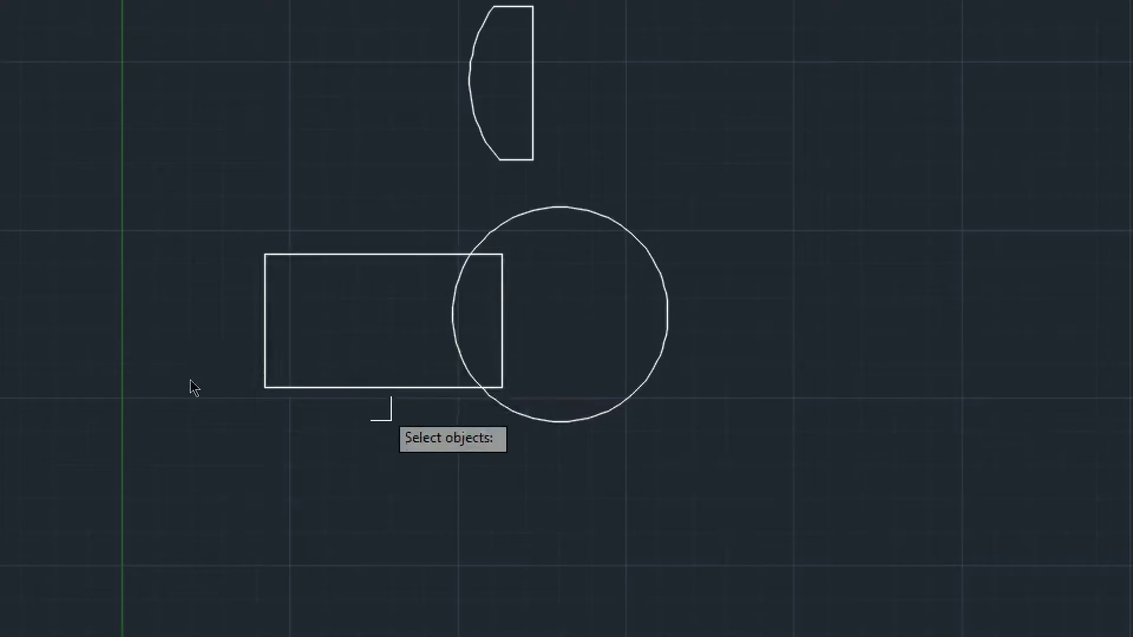
{"action": "left_click", "coordinate": [379, 388]}
{"action": "key", "text": "Return"}
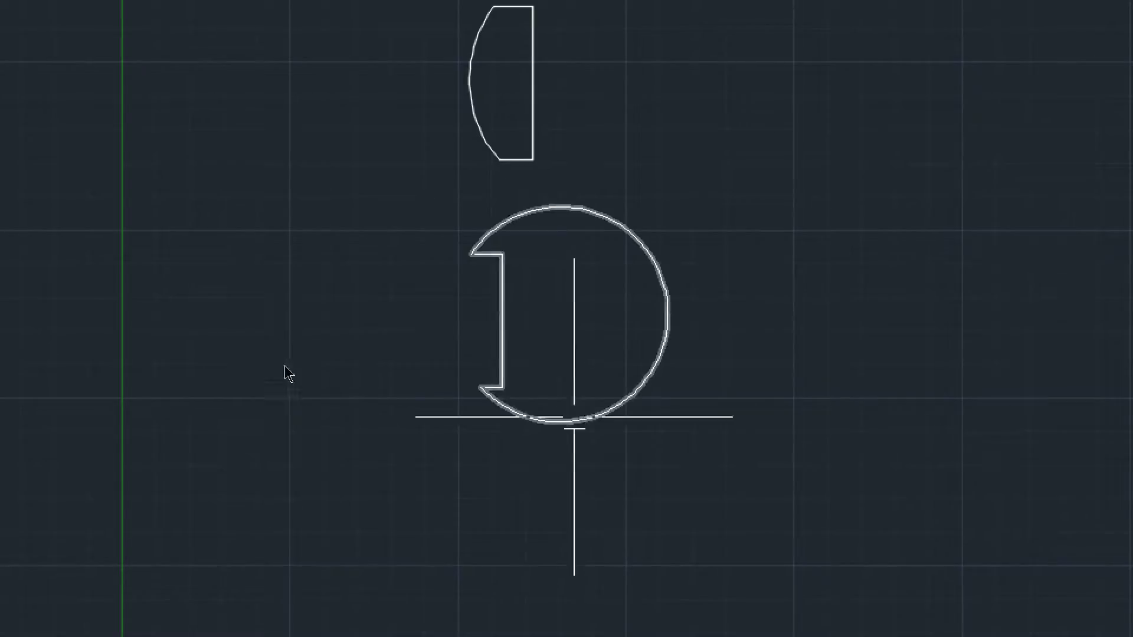
{"action": "mouse_move", "coordinate": [566, 281]}
{"action": "middle_mouse_down"}
{"action": "mouse_move", "coordinate": [521, 365]}
{"action": "mouse_move", "coordinate": [516, 260]}
{"action": "middle_mouse_up"}
{"action": "middle_click_drag", "start_coordinate": [513, 341], "coordinate": [567, 210]}
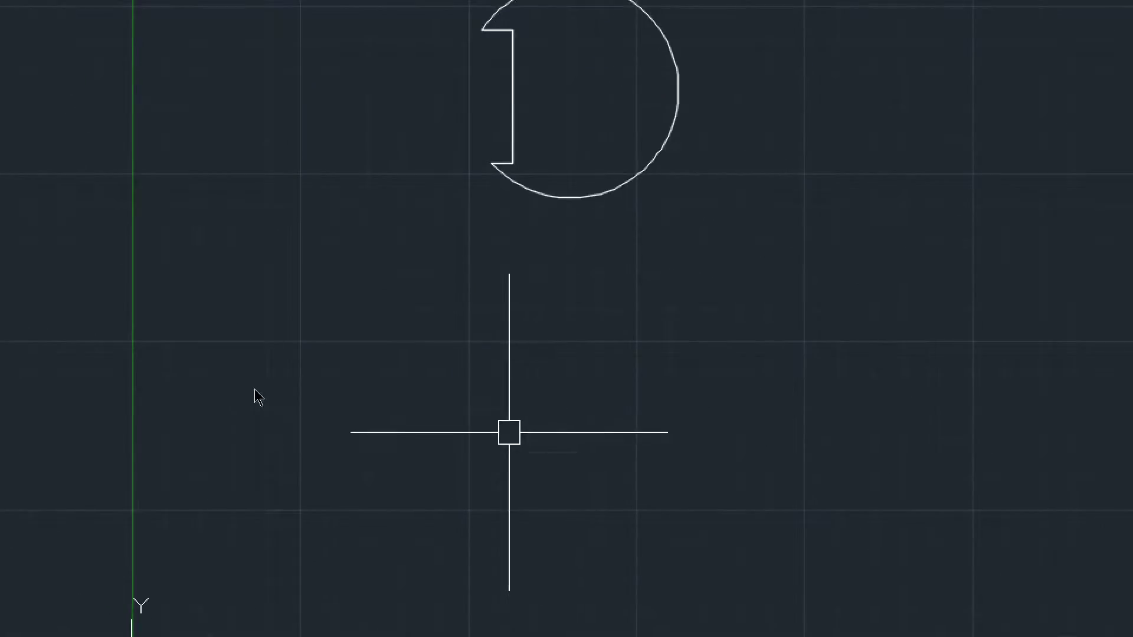
Step: Draw a fourth rectangle with a circle overlapping its right side
{"action": "type", "text": "rec"}
{"action": "key", "text": "Return"}
{"action": "left_click", "coordinate": [351, 324]}
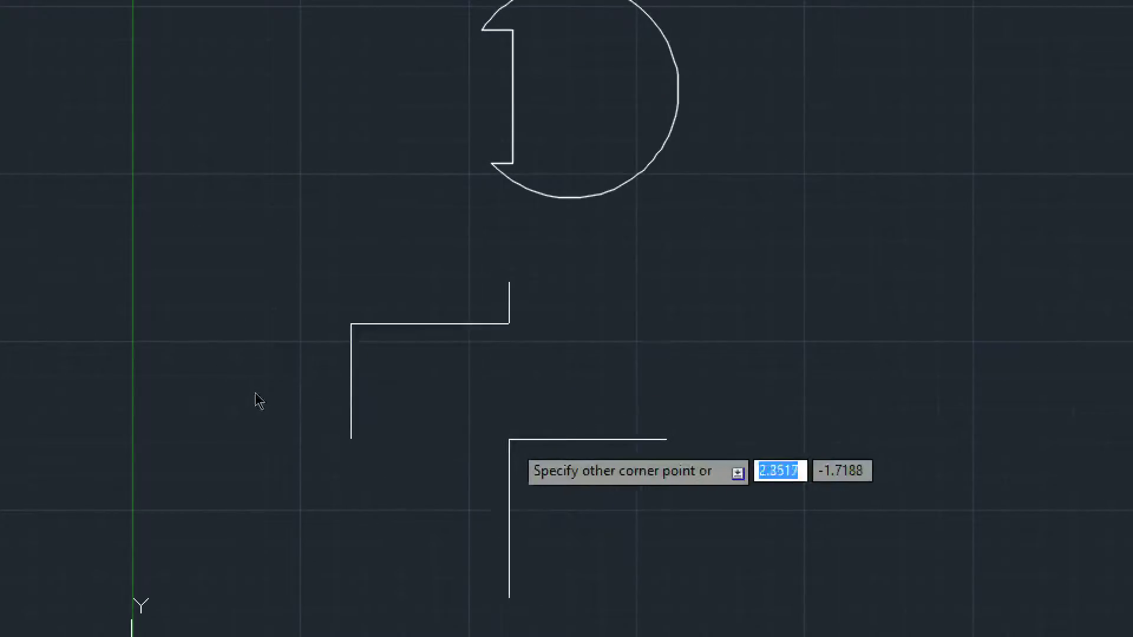
{"action": "left_click", "coordinate": [534, 445]}
{"action": "middle_click_drag", "start_coordinate": [614, 462], "coordinate": [608, 429]}
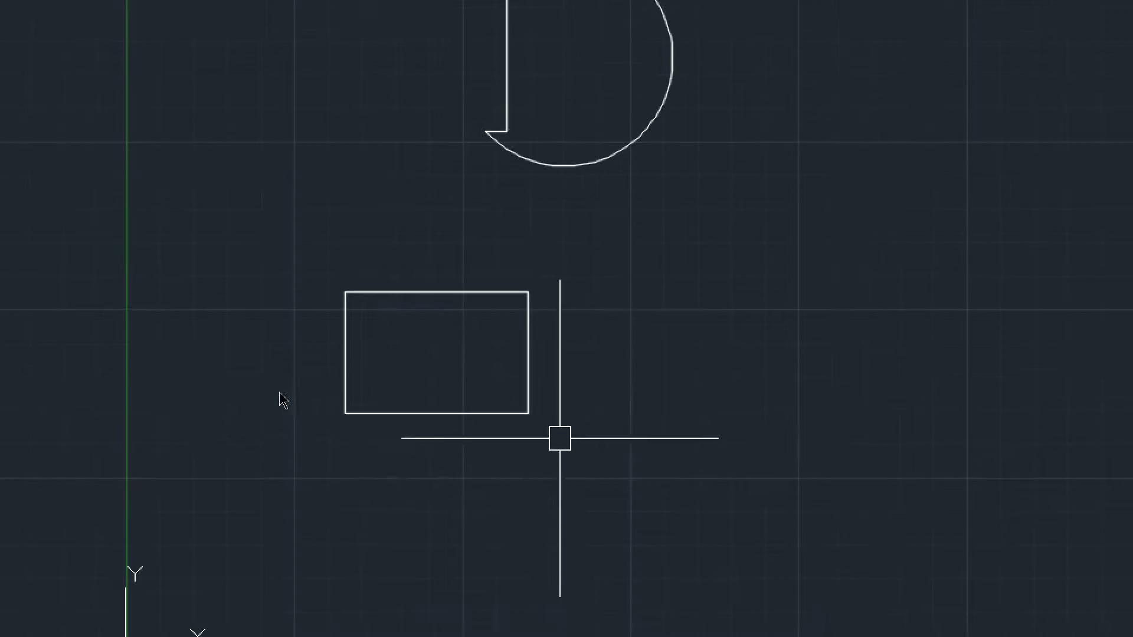
{"action": "type", "text": "c"}
{"action": "key", "text": "Return"}
{"action": "left_click", "coordinate": [559, 341]}
{"action": "left_click", "coordinate": [633, 426]}
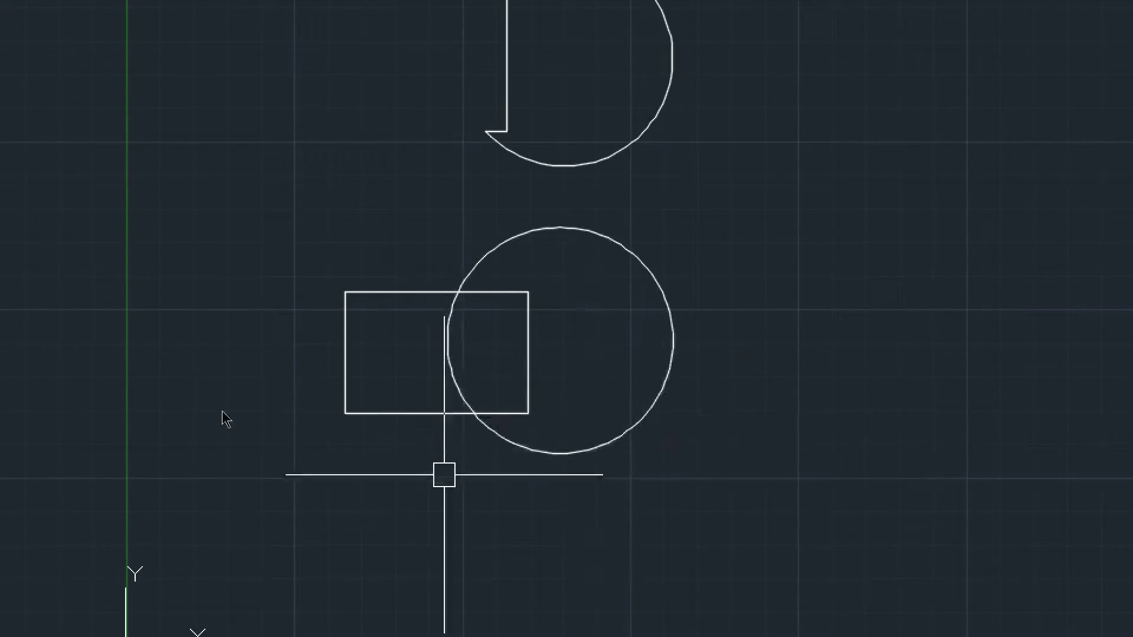
Step: Convert the rectangle and circle into regions using a window selection
{"action": "type", "text": "reg"}
{"action": "key", "text": "Return"}
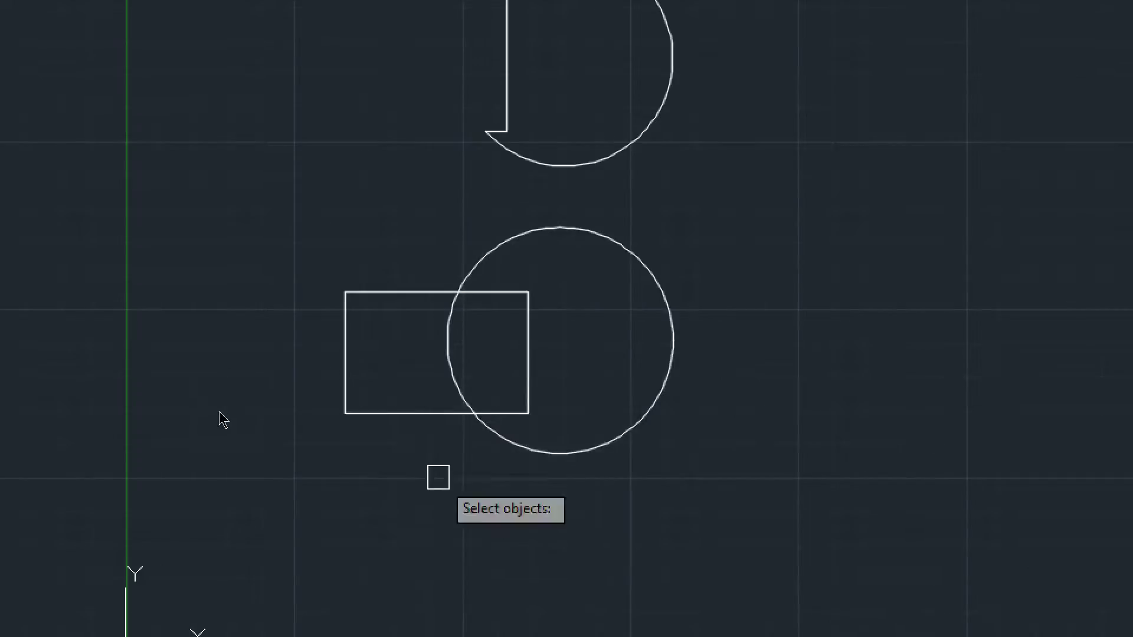
{"action": "left_click", "coordinate": [285, 189]}
{"action": "left_click", "coordinate": [822, 509]}
{"action": "key", "text": "Return"}
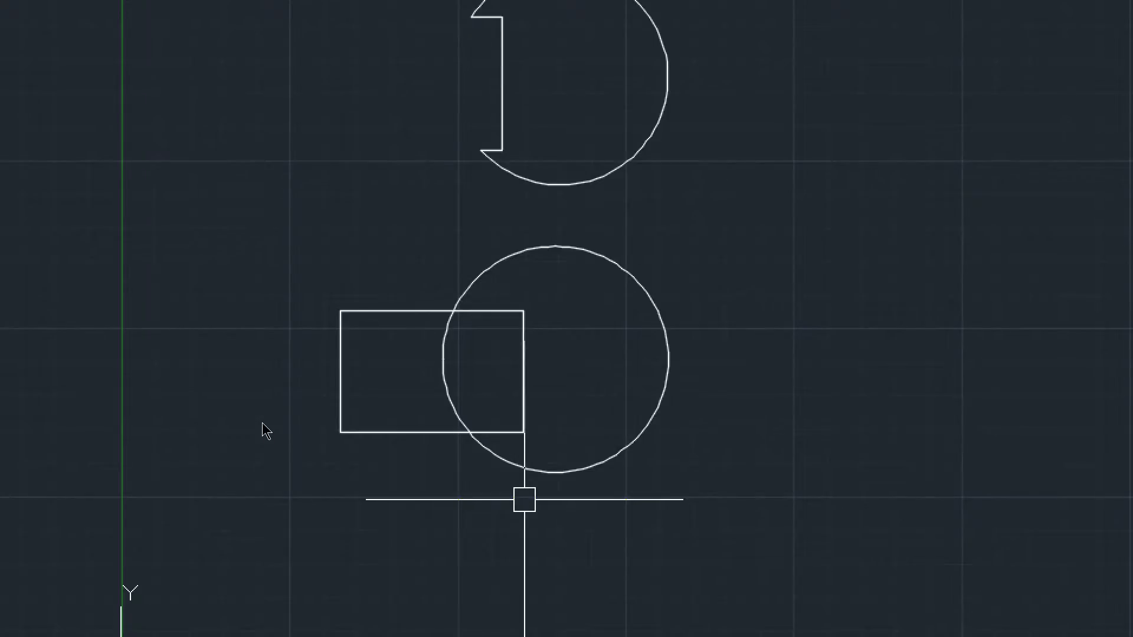
{"action": "type", "text": "s"}
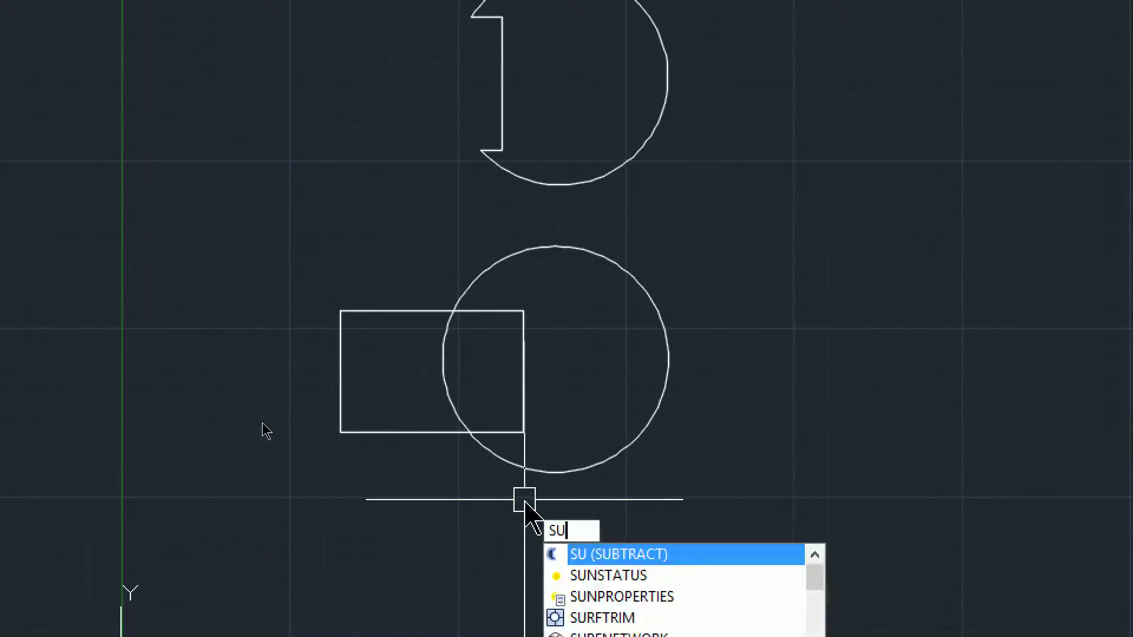
Step: Subtract the circle region from the rectangle, leaving a concave curved right edge
{"action": "key", "text": "Return"}
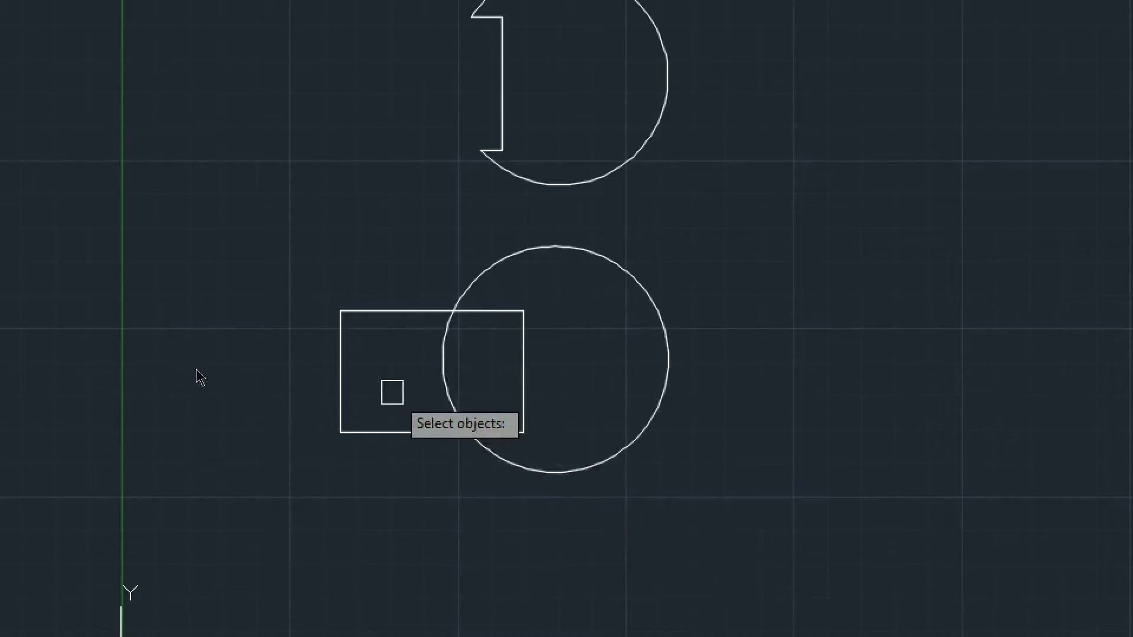
{"action": "left_click", "coordinate": [381, 311]}
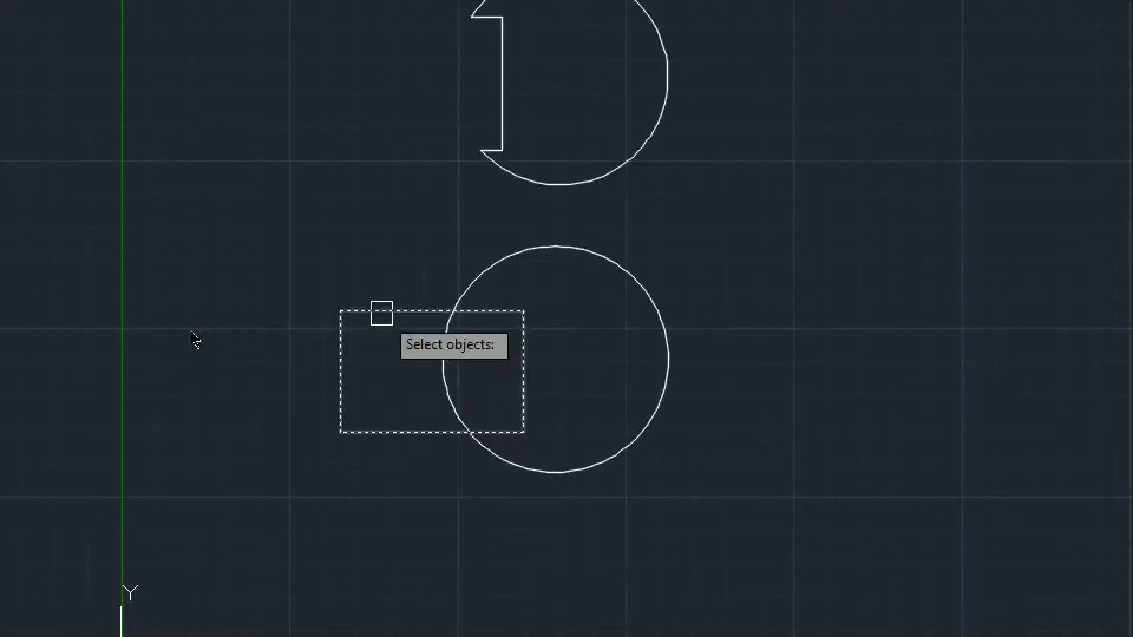
{"action": "key", "text": "Return"}
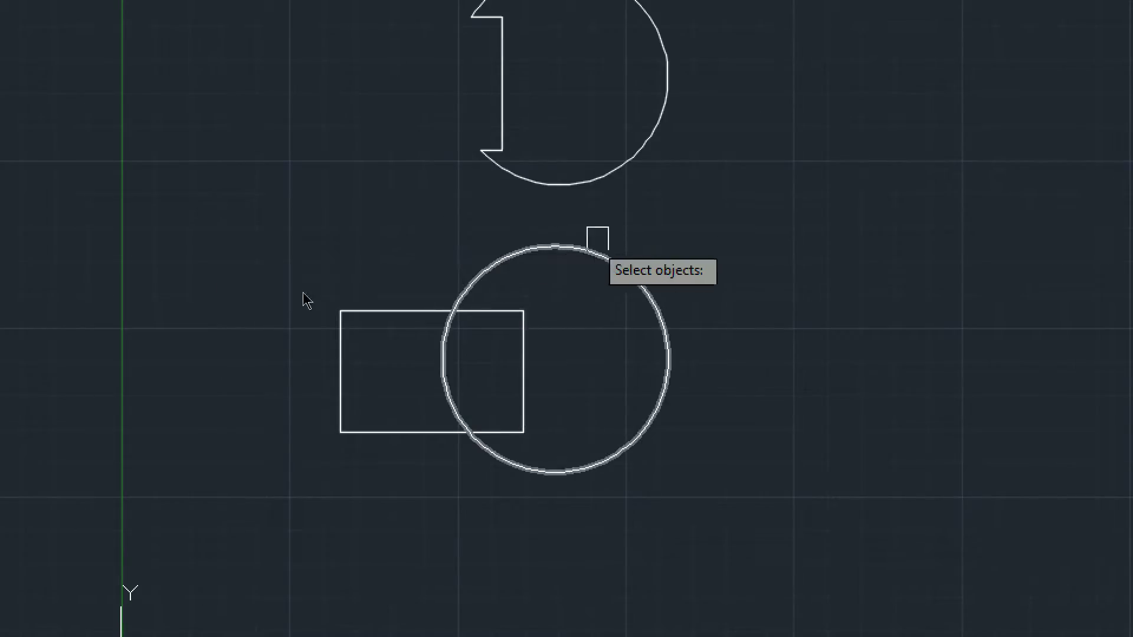
{"action": "left_click", "coordinate": [619, 264]}
{"action": "key", "text": "Return"}
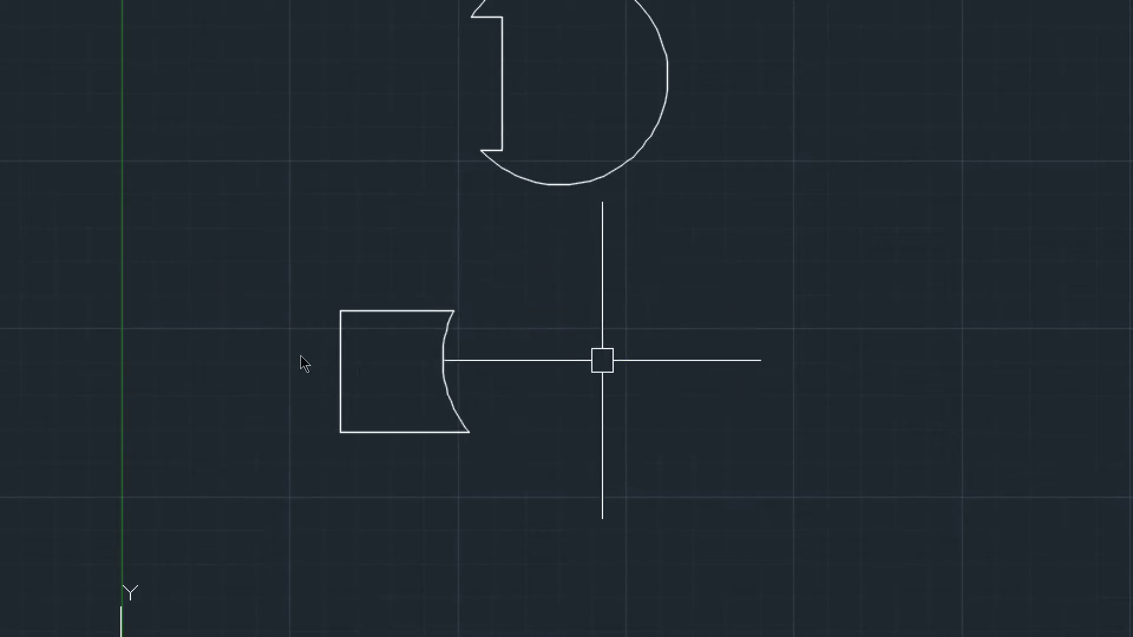
{"action": "middle_click_drag", "start_coordinate": [537, 360], "coordinate": [531, 444]}
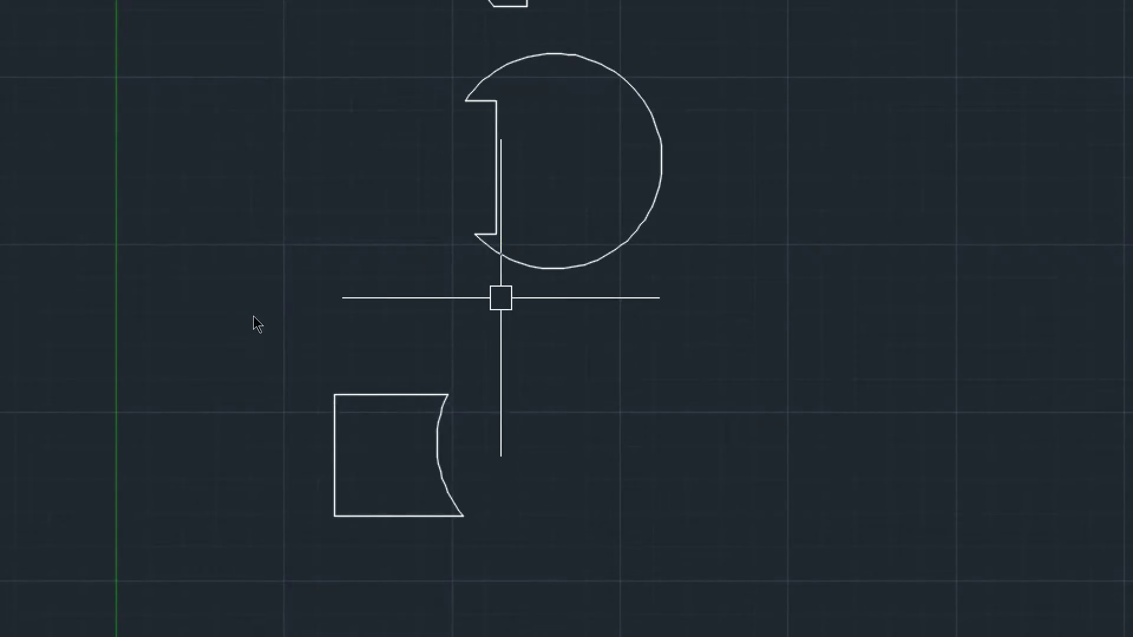
{"action": "middle_click_drag", "start_coordinate": [524, 215], "coordinate": [510, 272]}
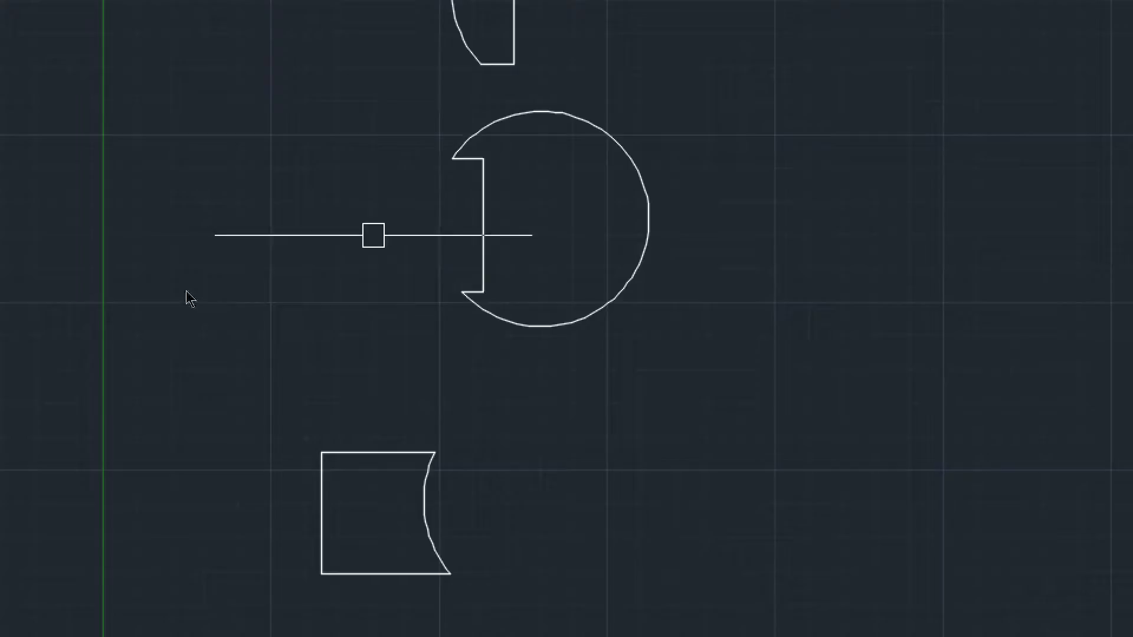
Step: Pan to review the finished shapes, then switch to the other AutoCAD window
{"action": "middle_click_drag", "start_coordinate": [434, 508], "coordinate": [440, 359]}
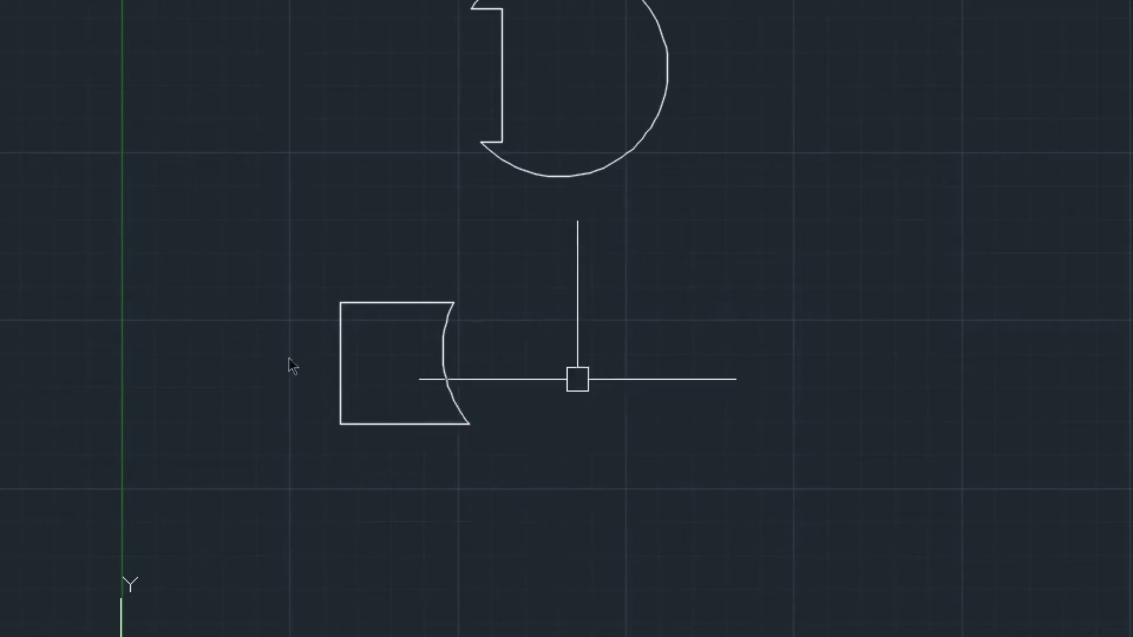
{"action": "middle_click_drag", "start_coordinate": [245, 360], "coordinate": [246, 416]}
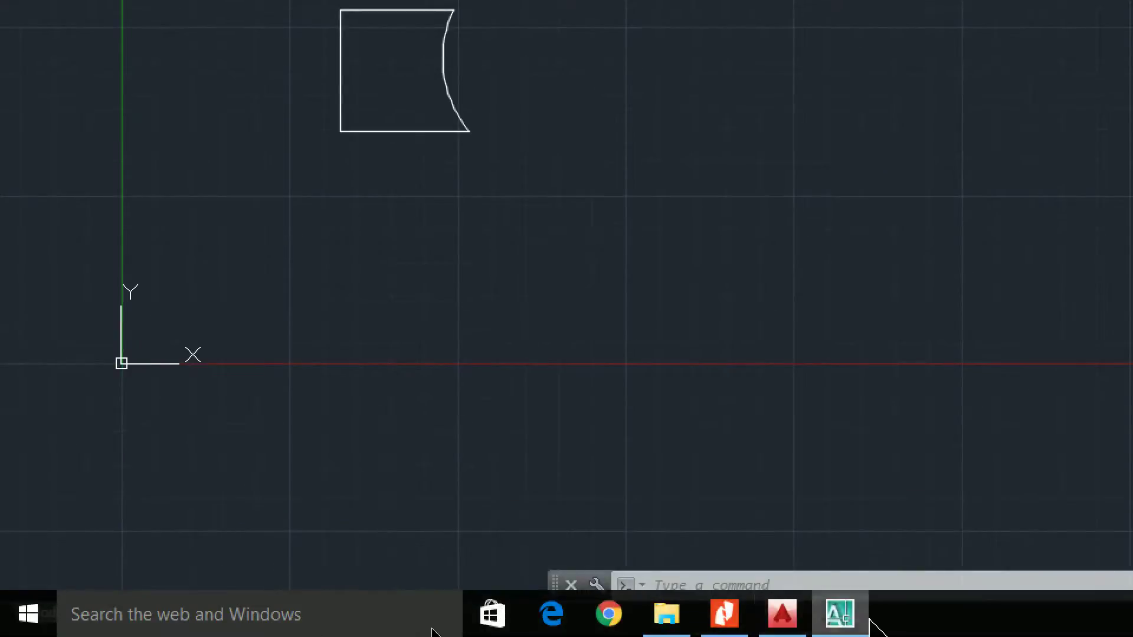
{"action": "left_click", "coordinate": [841, 629]}
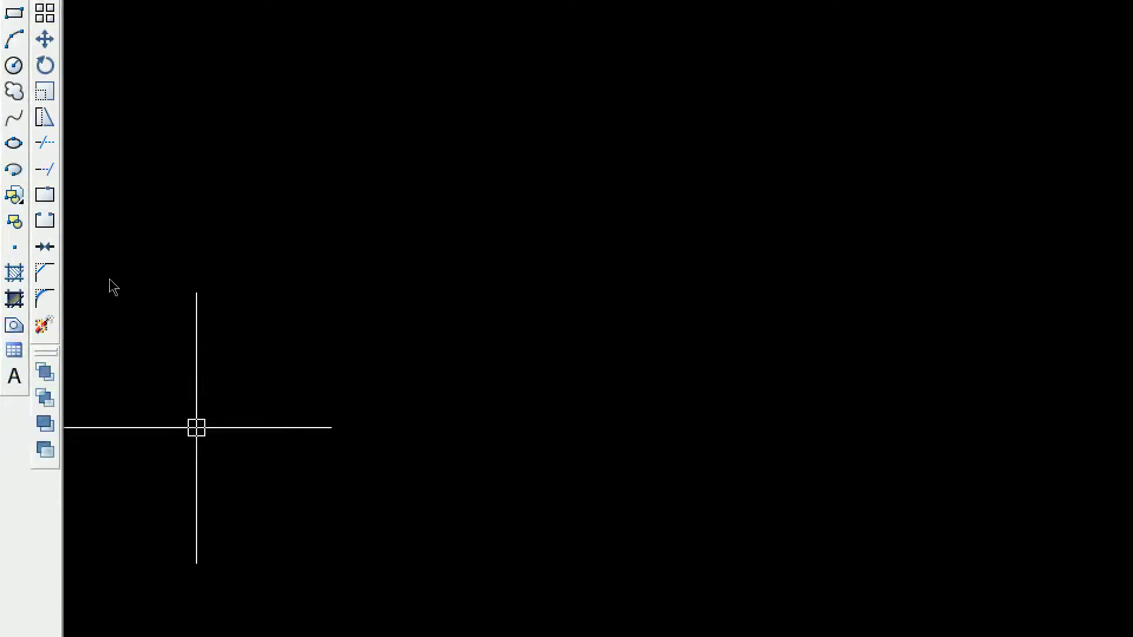
Step: Draw a rectangle with a circle overlapping its right side
{"action": "type", "text": "rec"}
{"action": "key", "text": "Return"}
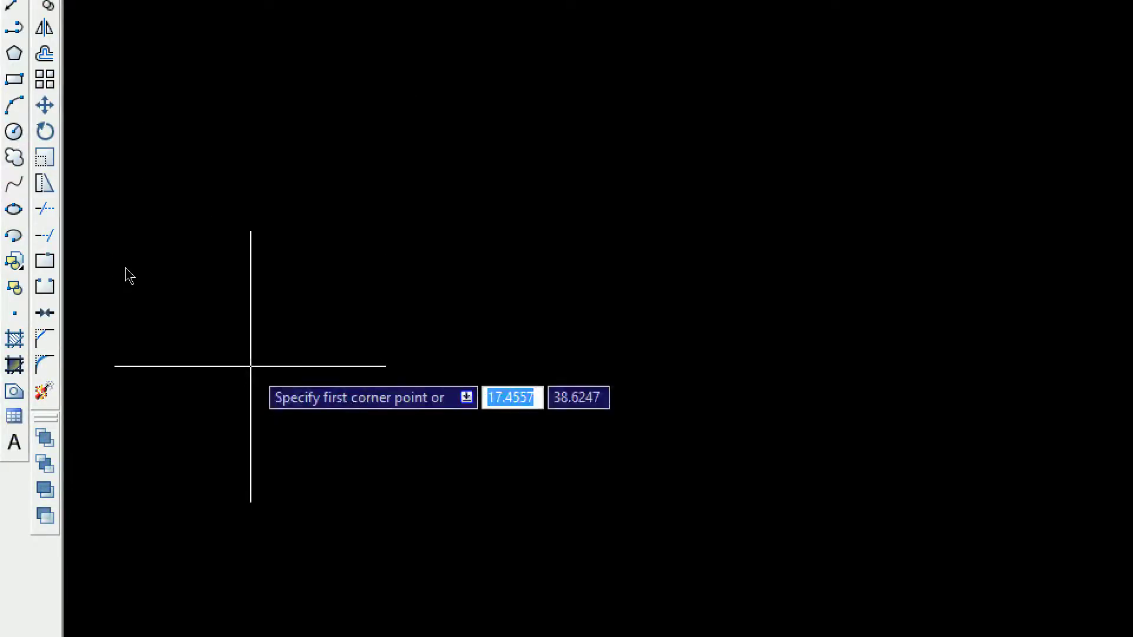
{"action": "left_click", "coordinate": [243, 256]}
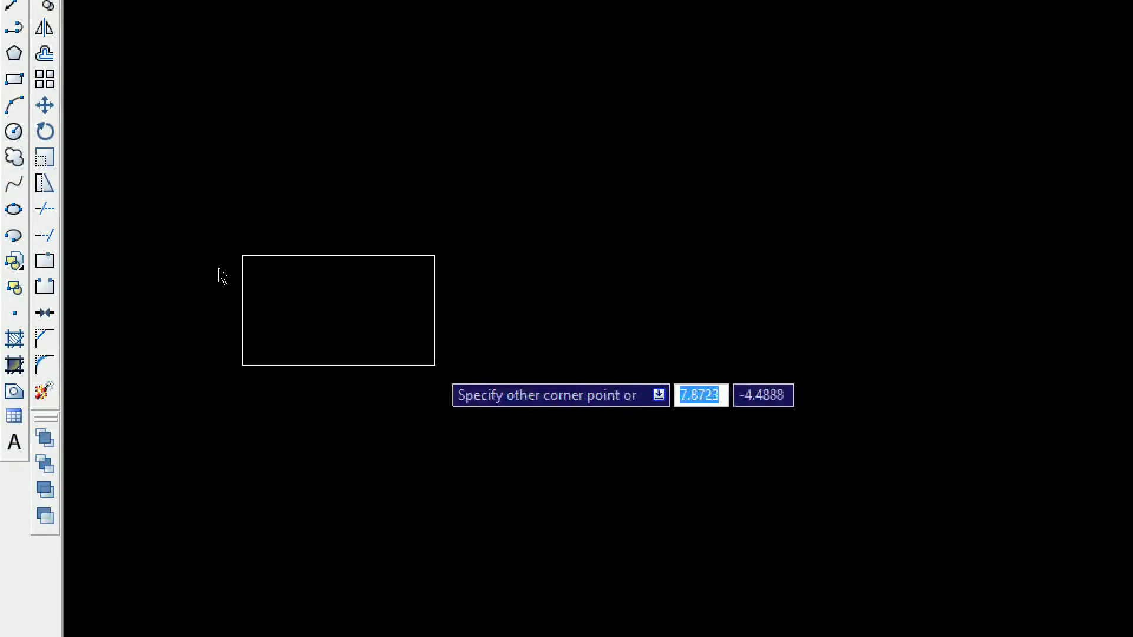
{"action": "left_click", "coordinate": [446, 381]}
{"action": "type", "text": "c"}
{"action": "key", "text": "Return"}
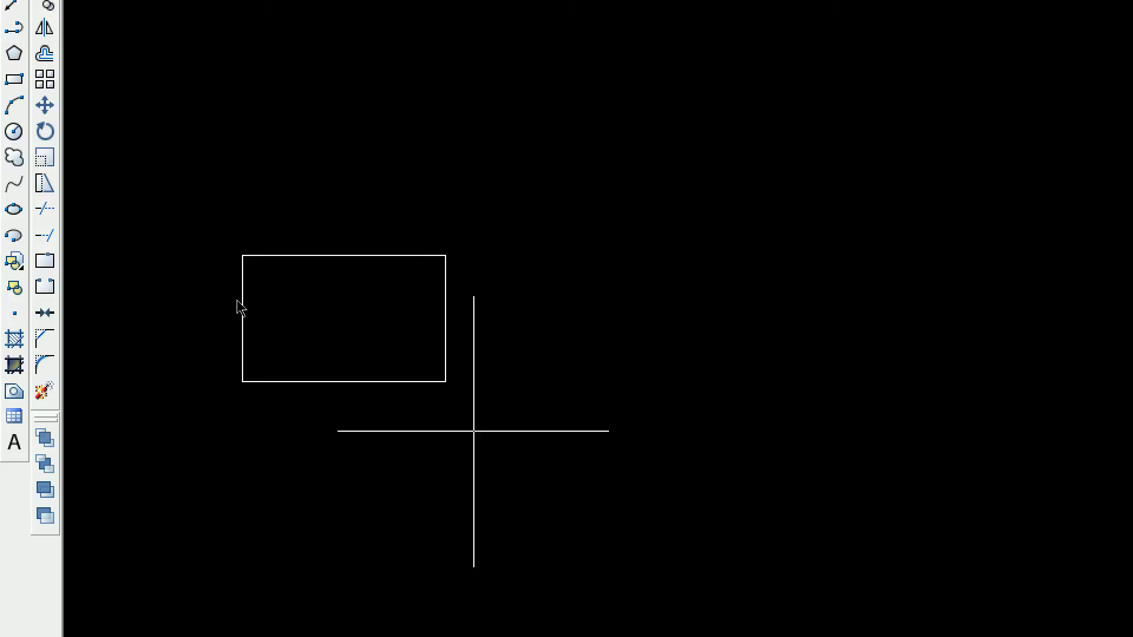
{"action": "left_click", "coordinate": [479, 318]}
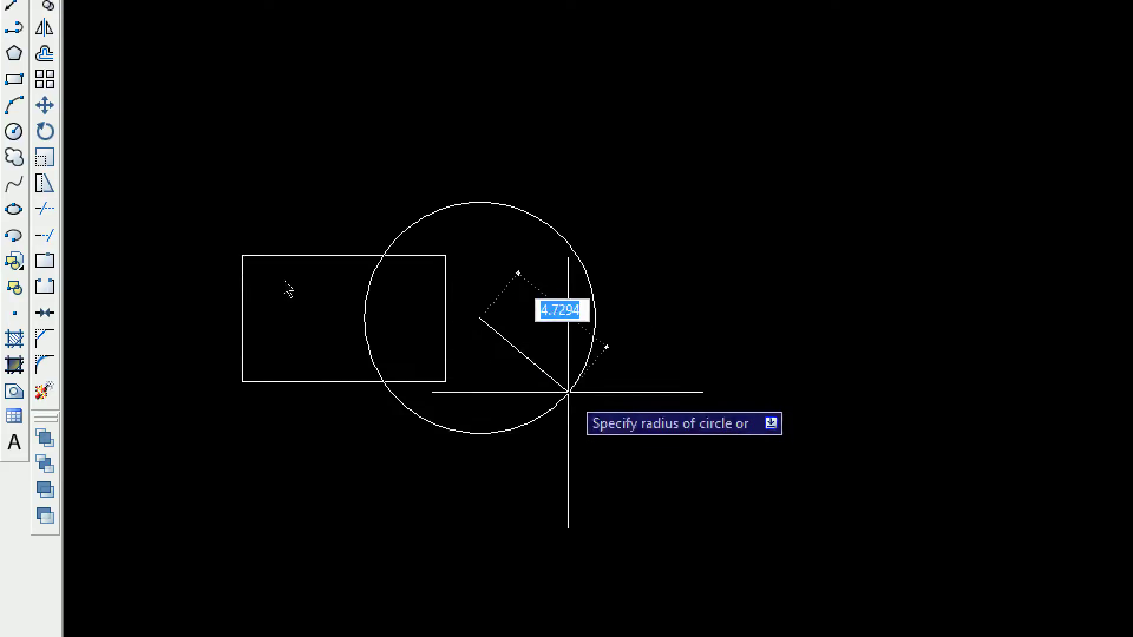
{"action": "left_click", "coordinate": [557, 392]}
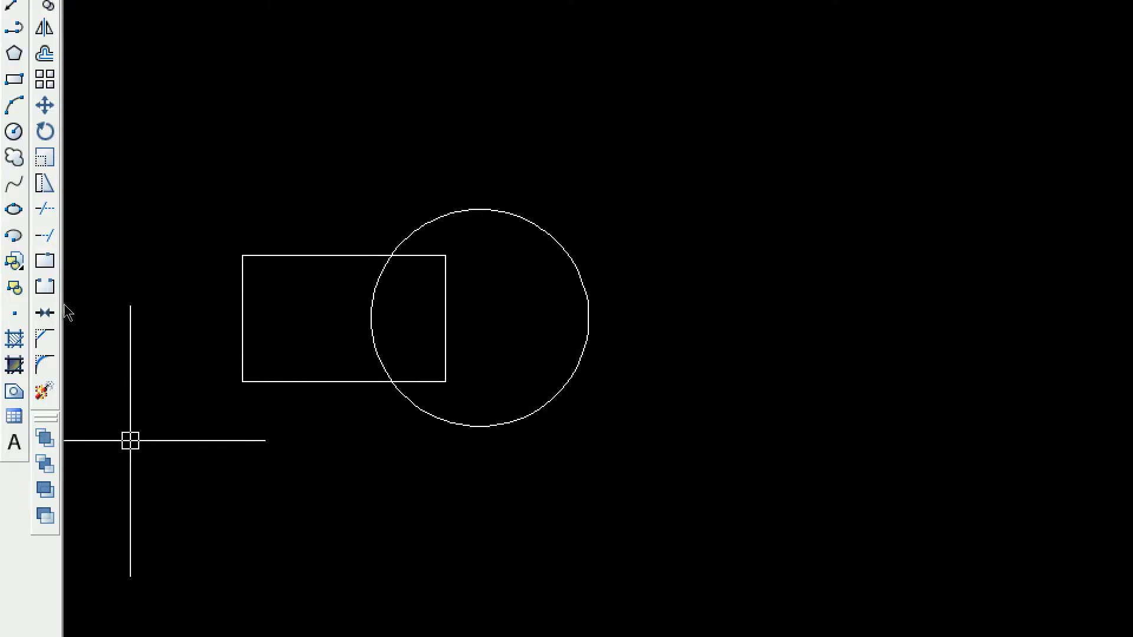
Step: Convert the rectangle and circle into regions with the Region tool
{"action": "left_click", "coordinate": [15, 391]}
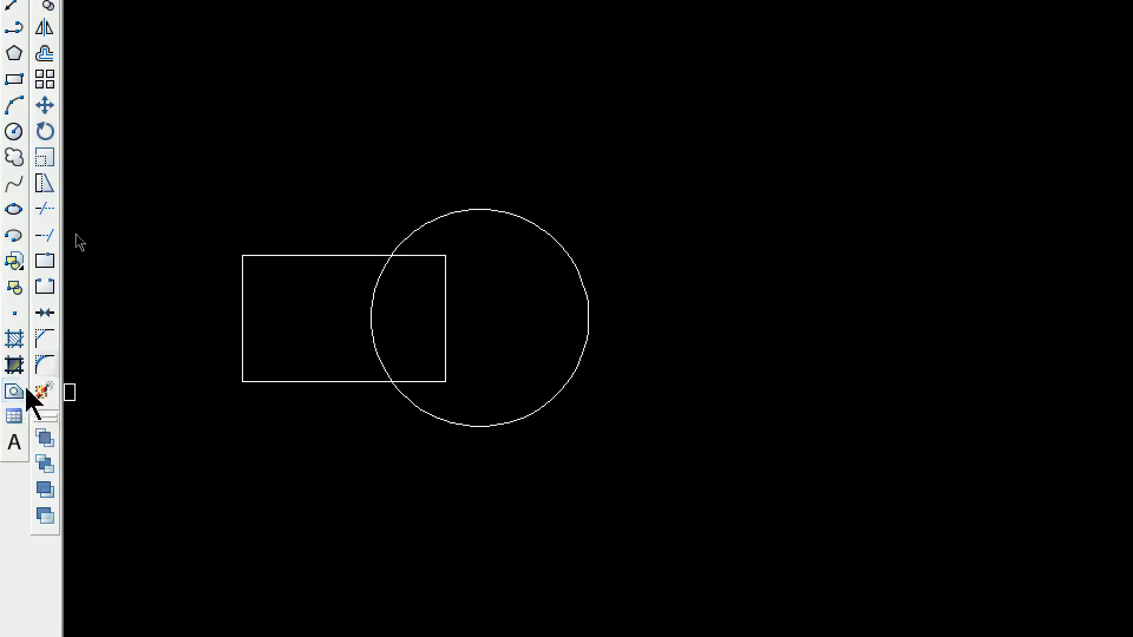
{"action": "left_click", "coordinate": [309, 256]}
{"action": "left_click", "coordinate": [424, 225]}
{"action": "key", "text": "Return"}
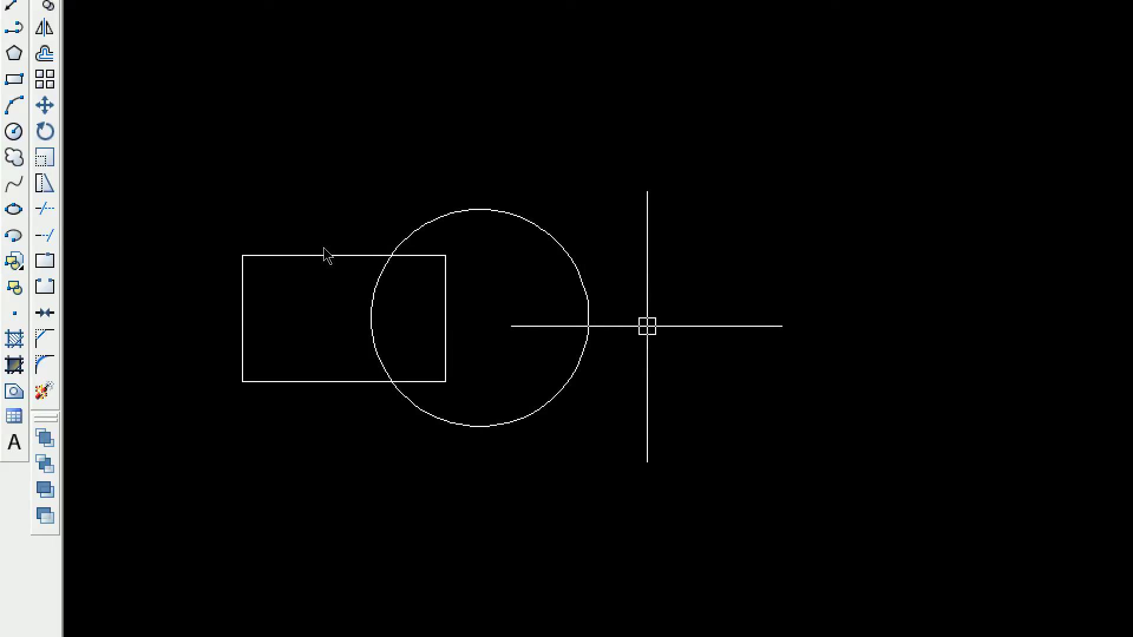
Step: Union the rectangle and circle regions into one keyhole-shaped outline
{"action": "type", "text": "uni"}
{"action": "key", "text": "Return"}
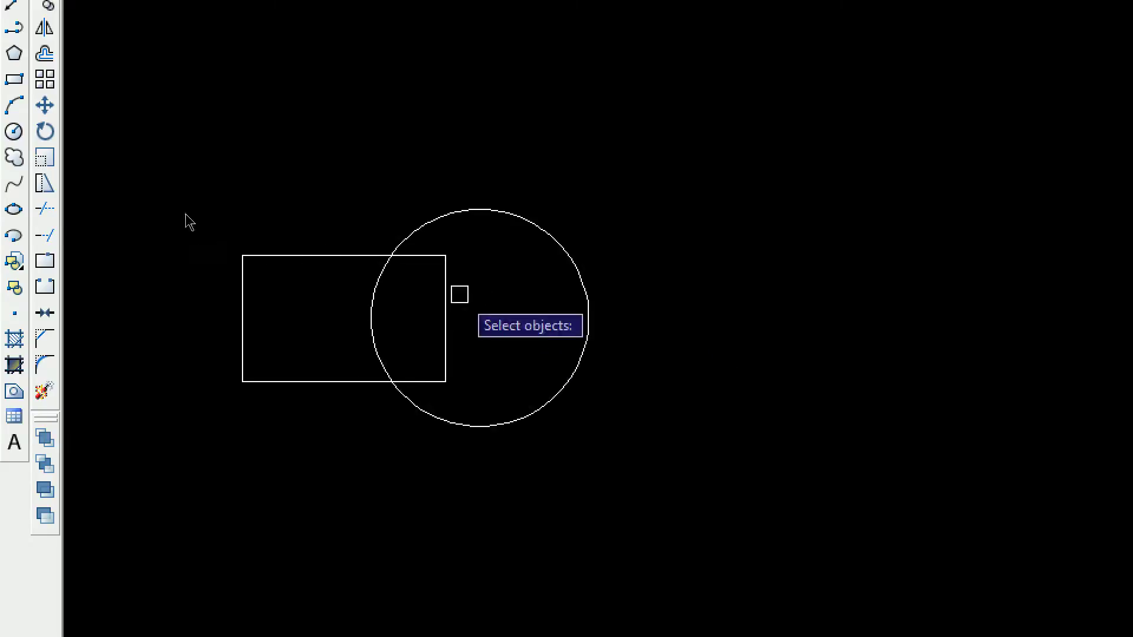
{"action": "left_click", "coordinate": [652, 369]}
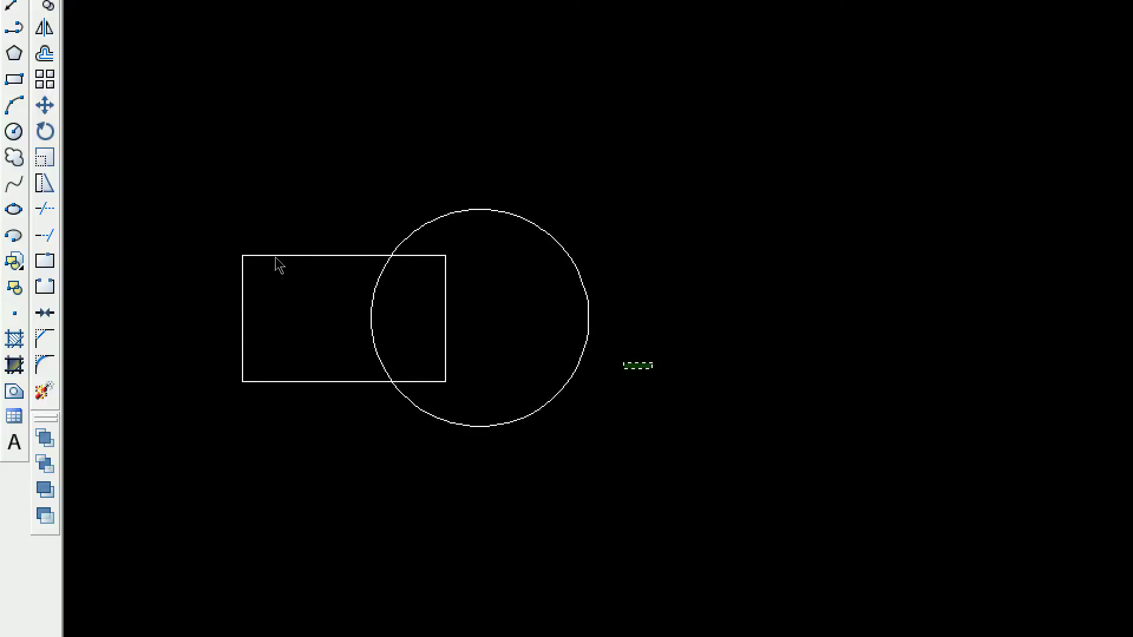
{"action": "left_click", "coordinate": [208, 267]}
{"action": "key", "text": "Return"}
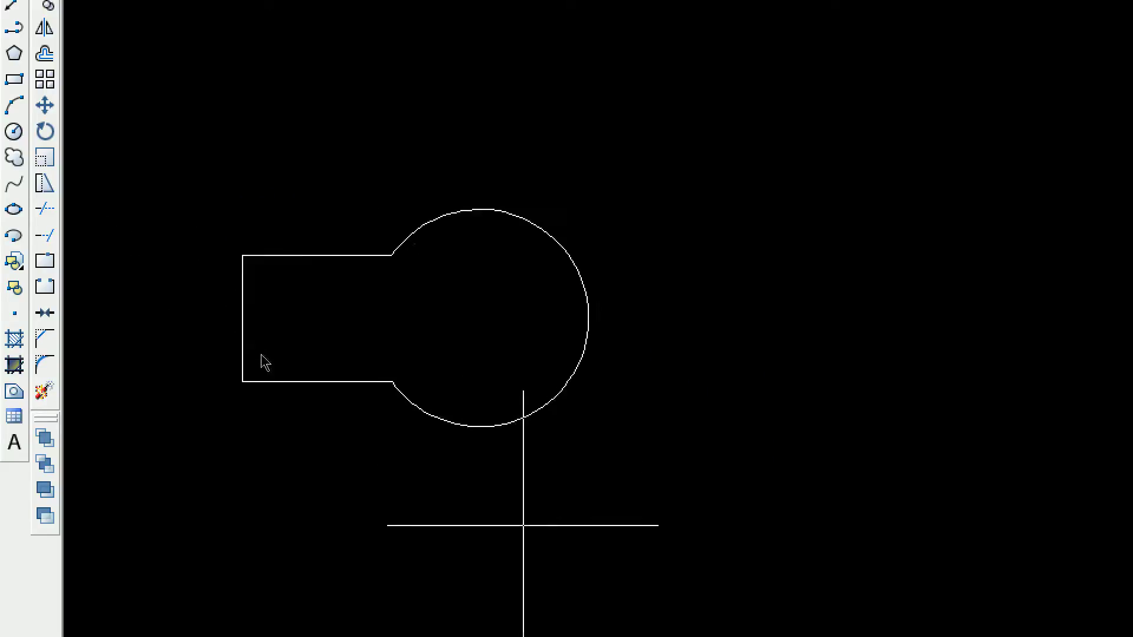
{"action": "middle_click_drag", "start_coordinate": [519, 555], "coordinate": [506, 465]}
Step: Draw another rectangle below the keyhole with a circle overlapping its right side
{"action": "type", "text": "rec"}
{"action": "key", "text": "Return"}
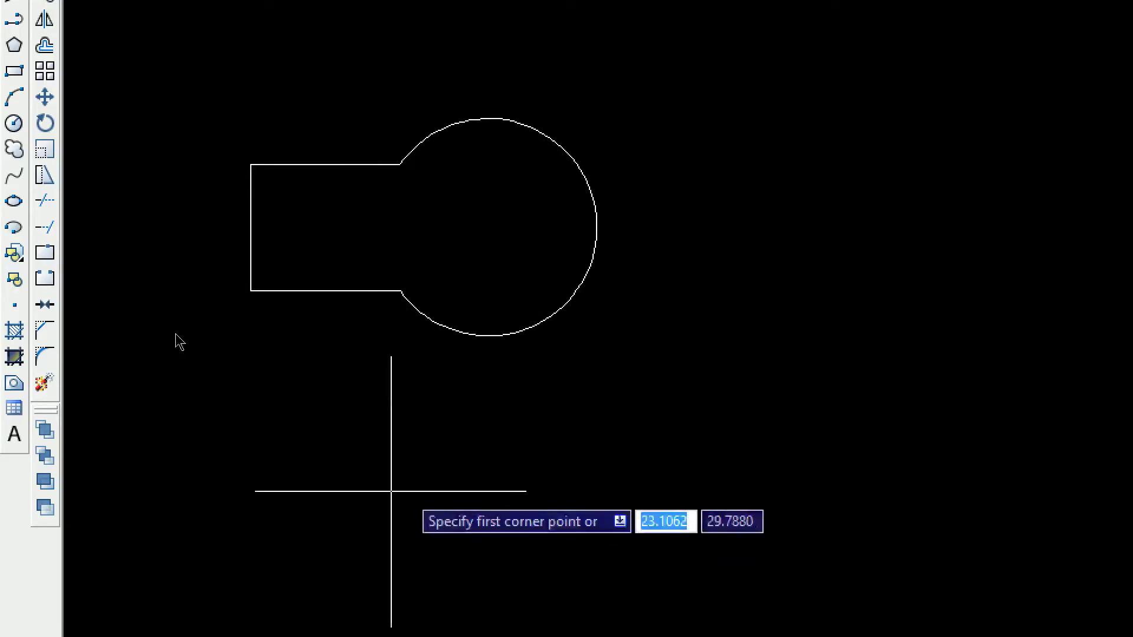
{"action": "left_click", "coordinate": [239, 448]}
{"action": "key", "text": "Return"}
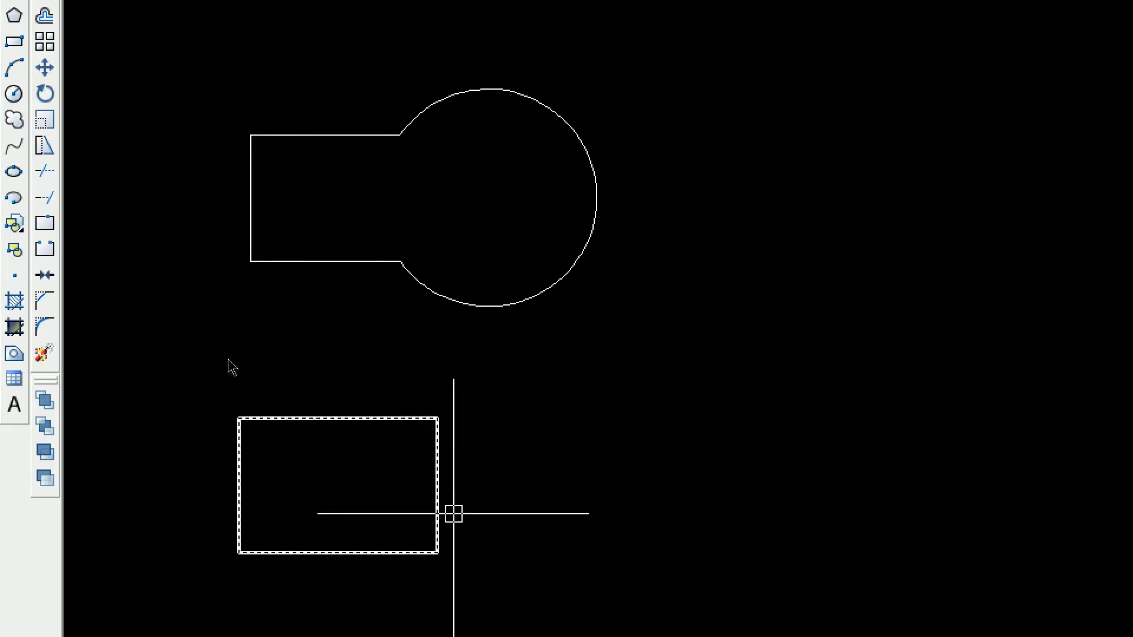
{"action": "type", "text": "c"}
{"action": "key", "text": "Return"}
{"action": "left_click", "coordinate": [479, 474]}
{"action": "left_click", "coordinate": [568, 534]}
{"action": "middle_click_drag", "start_coordinate": [568, 534], "coordinate": [568, 449]}
Step: Convert the new rectangle and circle into regions with a window selection
{"action": "type", "text": "reg"}
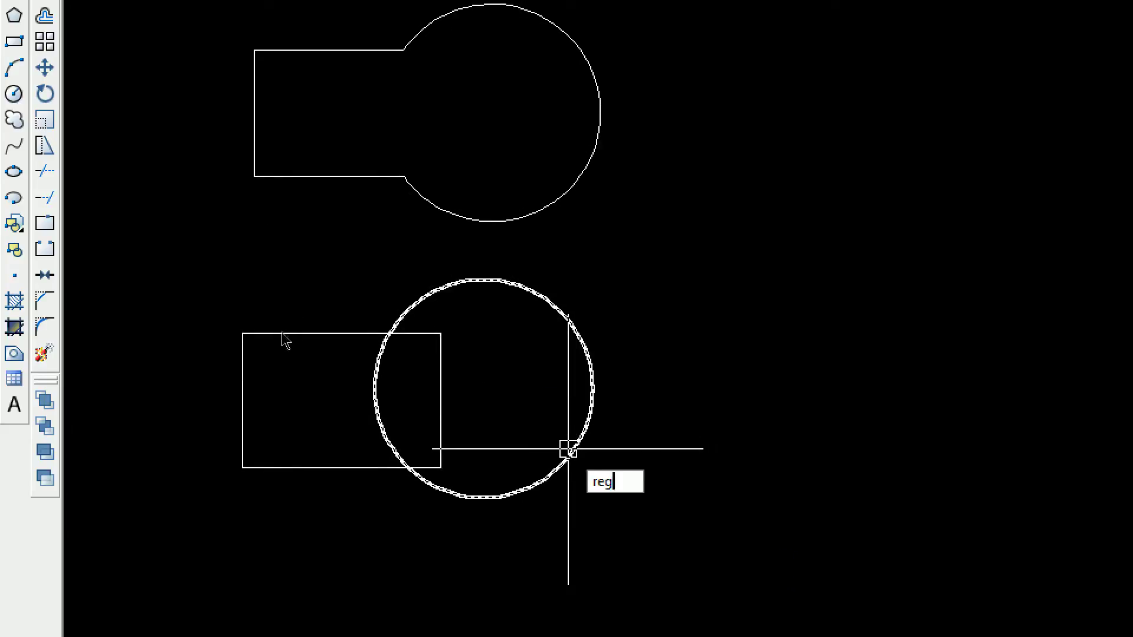
{"action": "key", "text": "Return"}
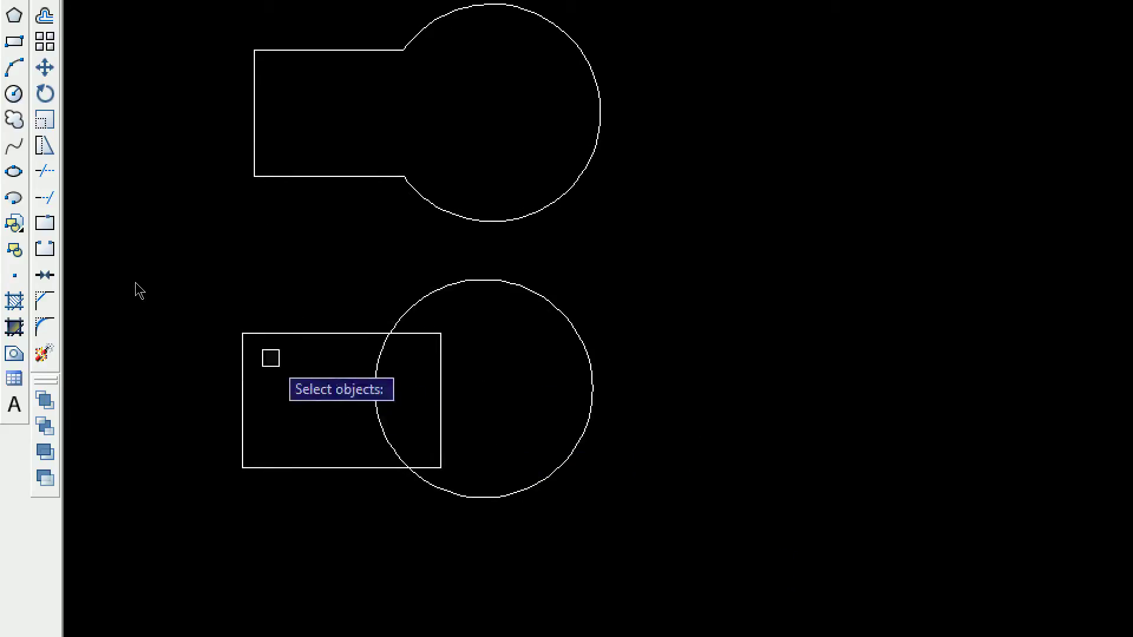
{"action": "left_click", "coordinate": [203, 251]}
{"action": "left_click", "coordinate": [717, 534]}
{"action": "key", "text": "Return"}
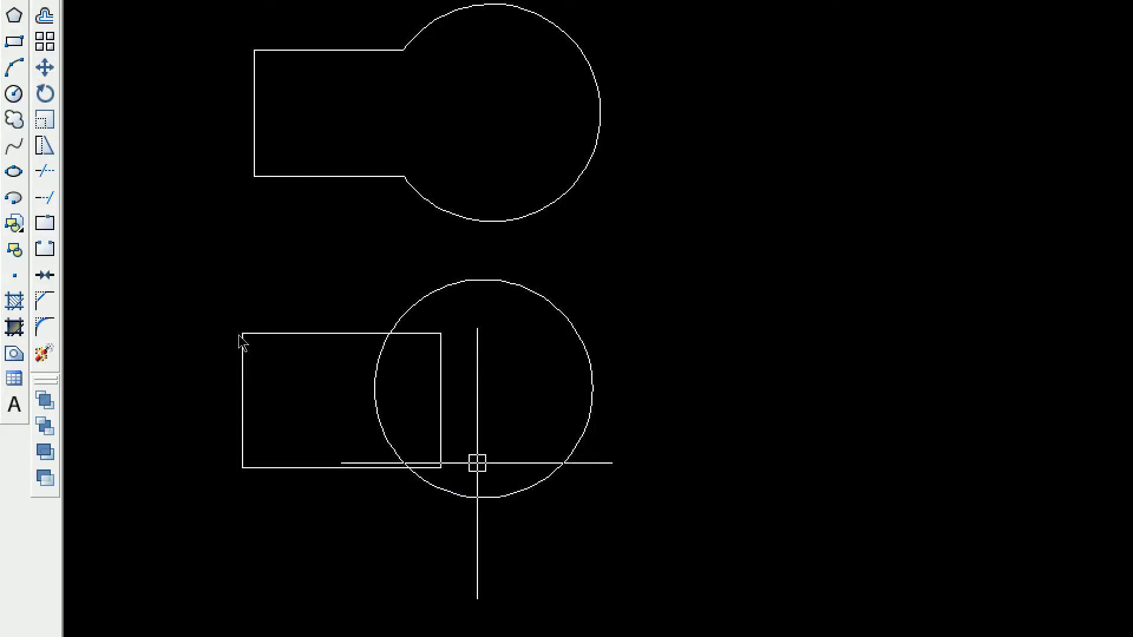
Step: Intersect the rectangle and circle regions, keeping only their D-shaped overlap
{"action": "type", "text": "in"}
{"action": "key", "text": "Return"}
{"action": "left_click", "coordinate": [325, 330]}
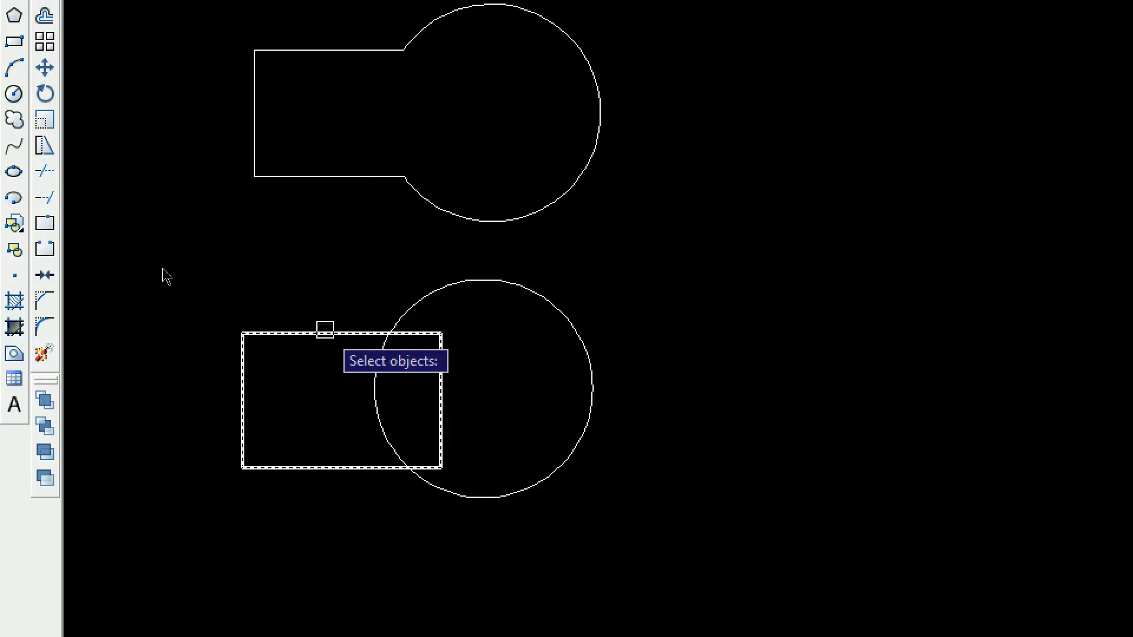
{"action": "left_click", "coordinate": [458, 289]}
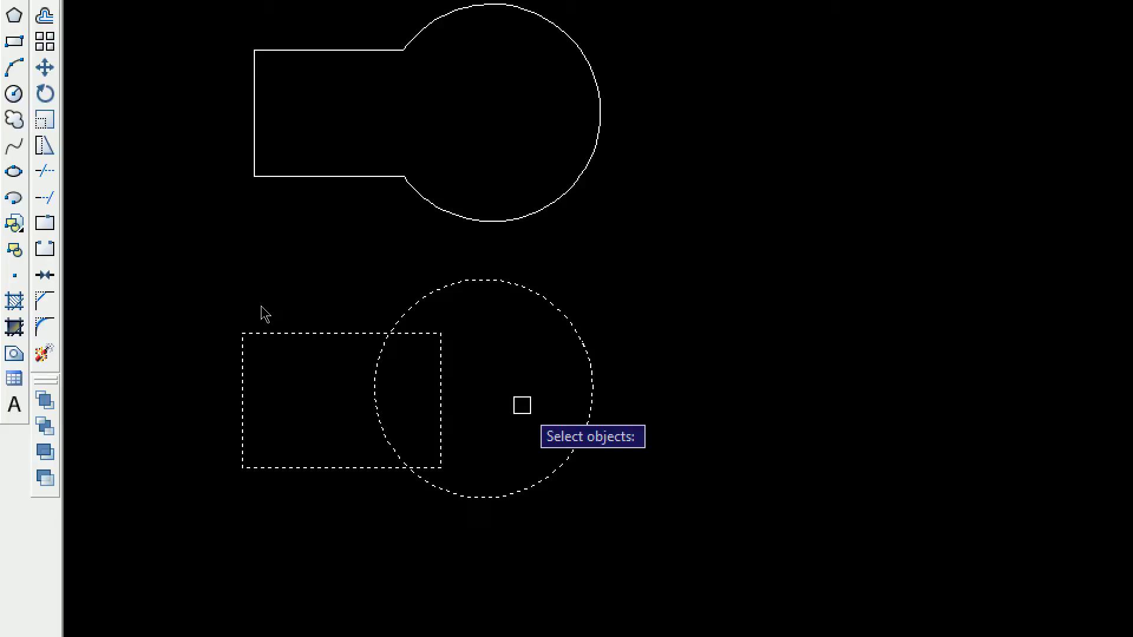
{"action": "key", "text": "Return"}
{"action": "middle_click_drag", "start_coordinate": [441, 508], "coordinate": [421, 389]}
Step: Draw a fresh rectangle below the D-shaped overlap
{"action": "type", "text": "rec"}
{"action": "key", "text": "Return"}
{"action": "left_click", "coordinate": [245, 389]}
{"action": "left_click", "coordinate": [465, 519]}
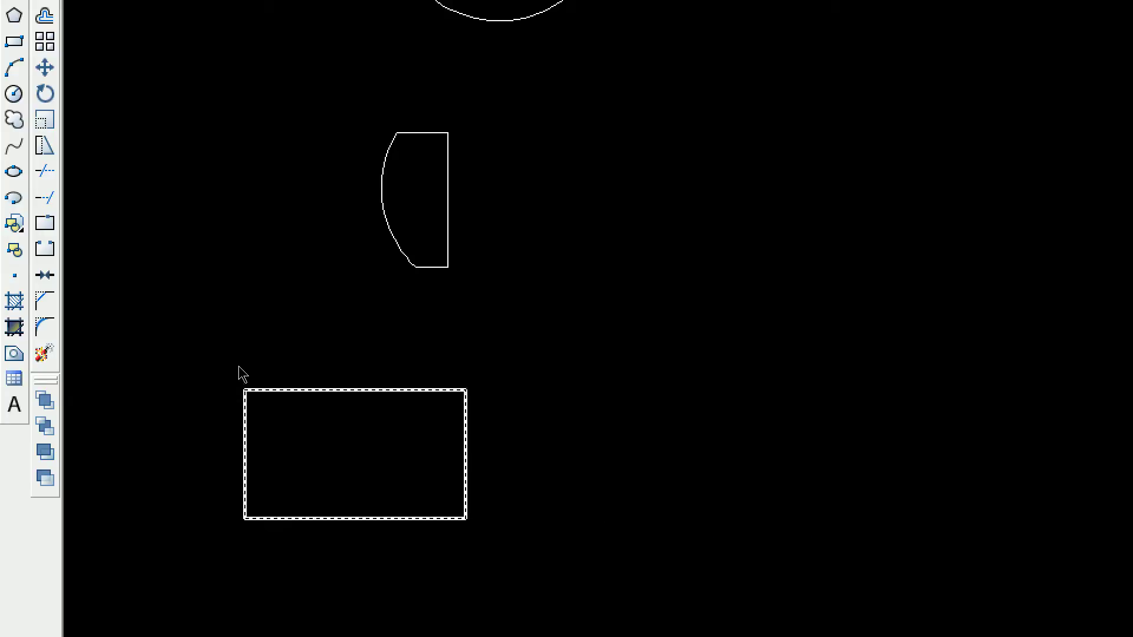
Step: Draw a circle centred on the new rectangle's right edge
{"action": "type", "text": "c"}
{"action": "key", "text": "Return"}
{"action": "left_click", "coordinate": [511, 461]}
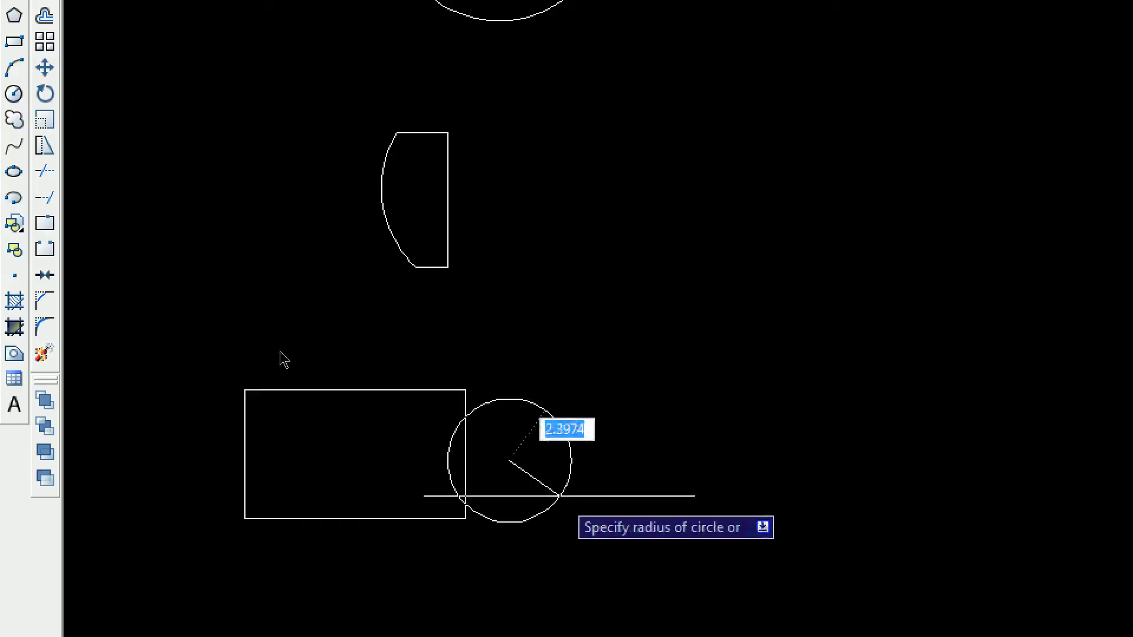
{"action": "left_click", "coordinate": [590, 536]}
{"action": "middle_click_drag", "start_coordinate": [265, 347], "coordinate": [265, 334]}
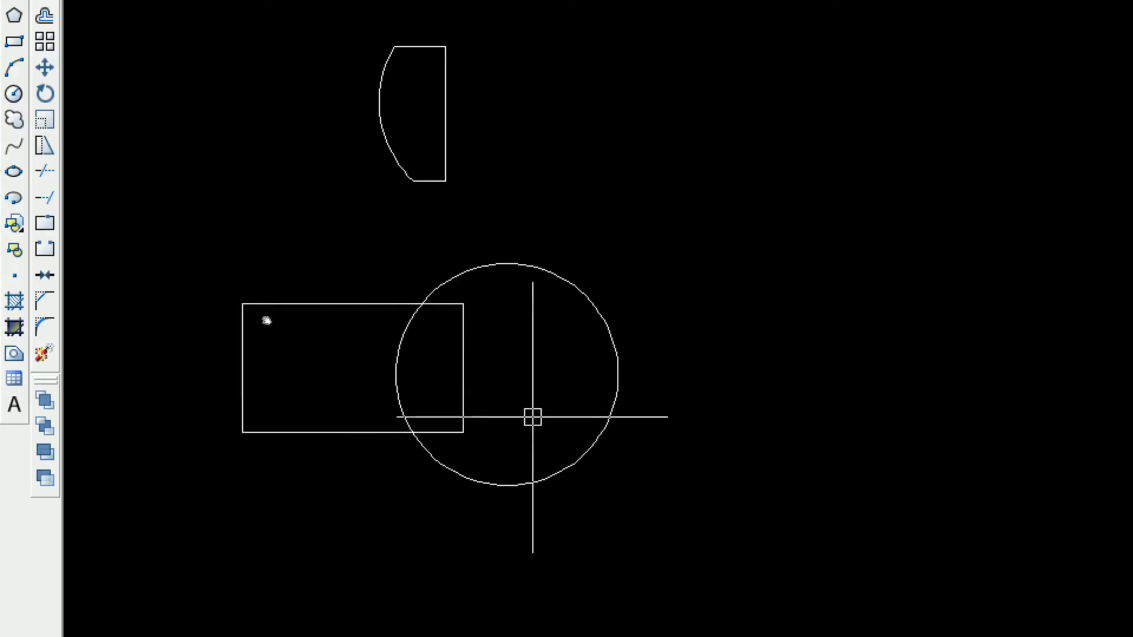
Step: Attempt to subtract the circle from the rectangle, then abandon the attempt
{"action": "type", "text": "su"}
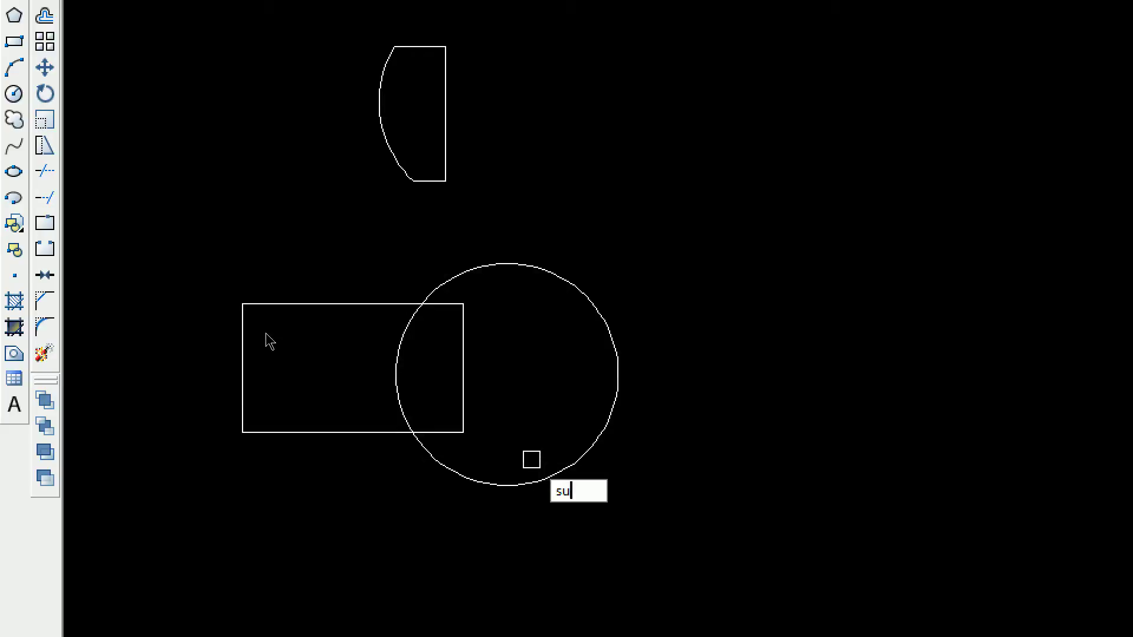
{"action": "key", "text": "Return"}
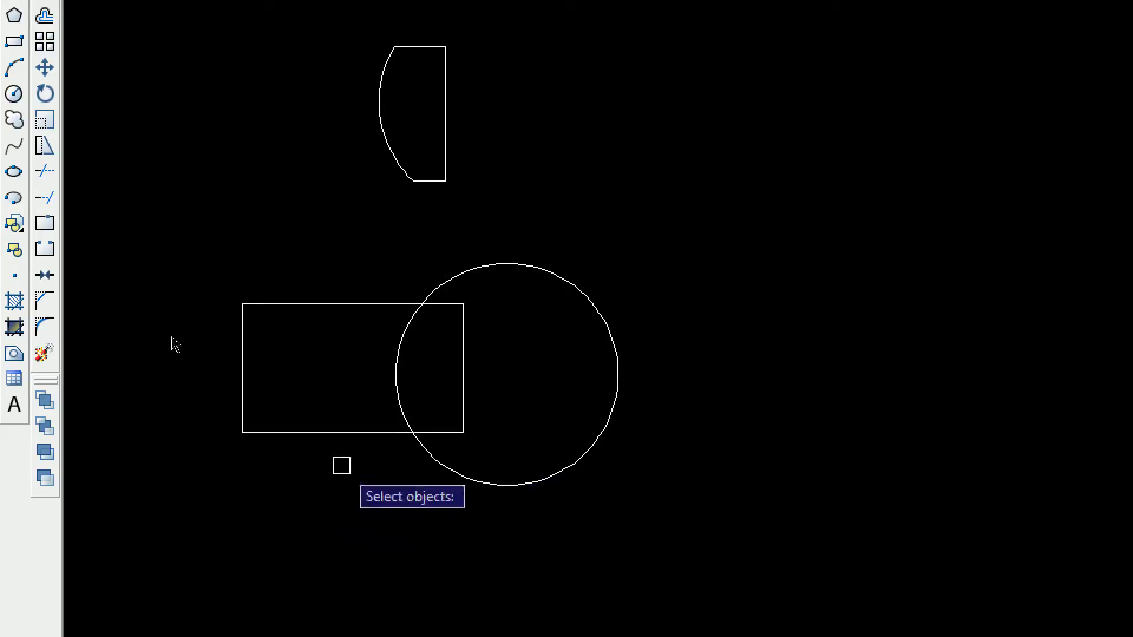
{"action": "left_click", "coordinate": [365, 432]}
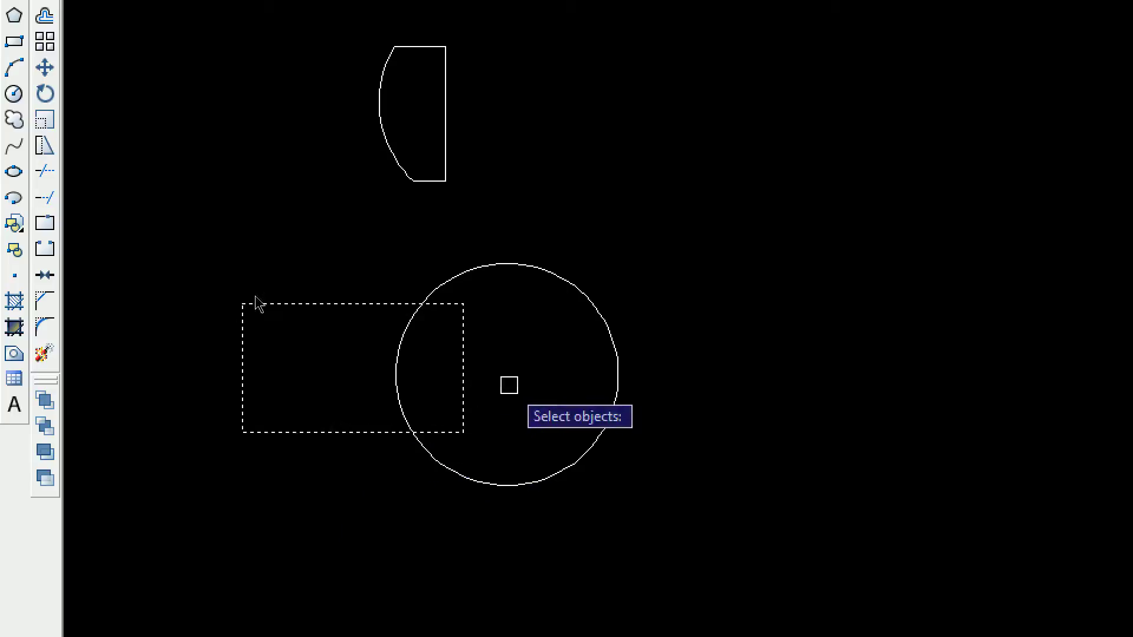
{"action": "key", "text": "Return"}
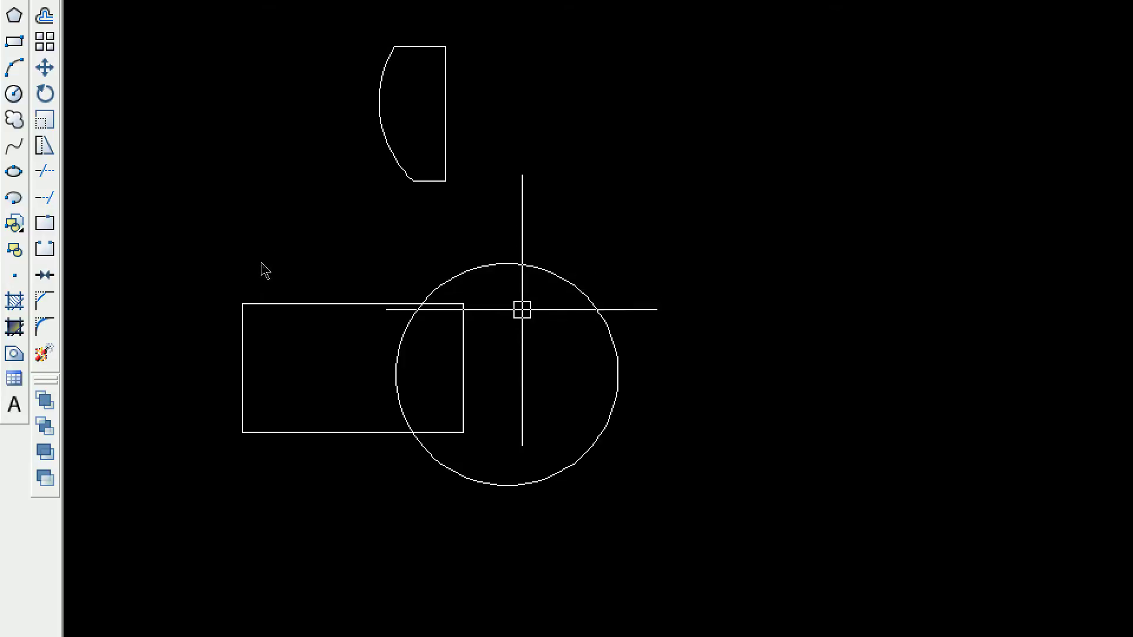
{"action": "left_click", "coordinate": [519, 264]}
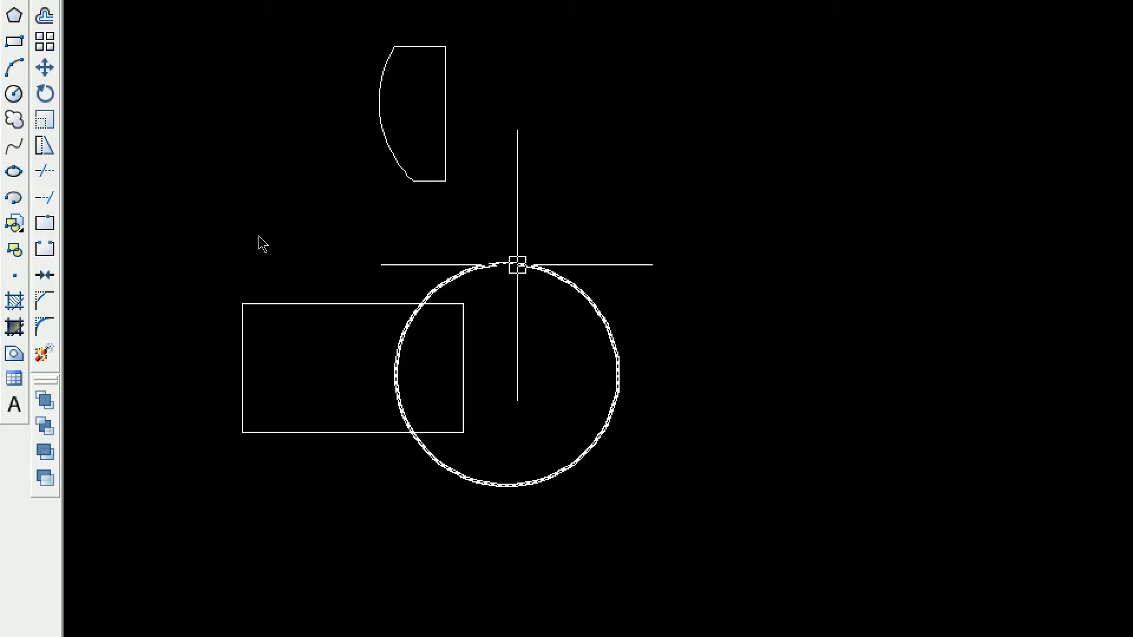
{"action": "key", "text": "Return"}
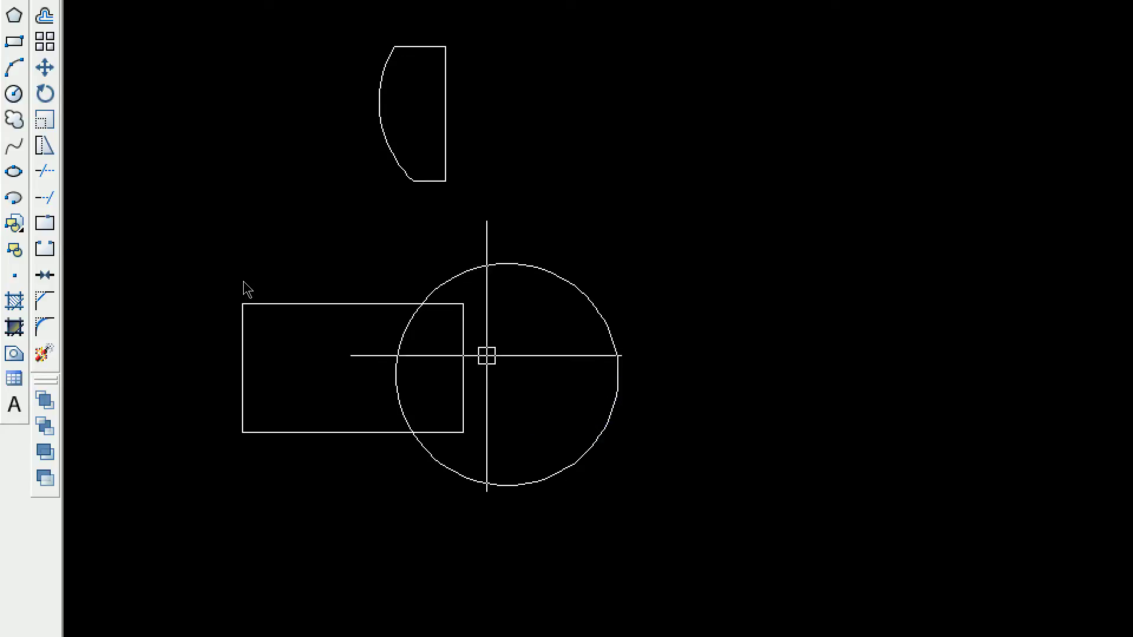
Step: Erase the stray vertical line and convert the rectangle and circle into regions
{"action": "left_click", "coordinate": [308, 382]}
{"action": "type", "text": "erase"}
{"action": "key", "text": "Return"}
{"action": "left_click", "coordinate": [167, 215]}
{"action": "left_click", "coordinate": [614, 502]}
{"action": "key", "text": "Escape"}
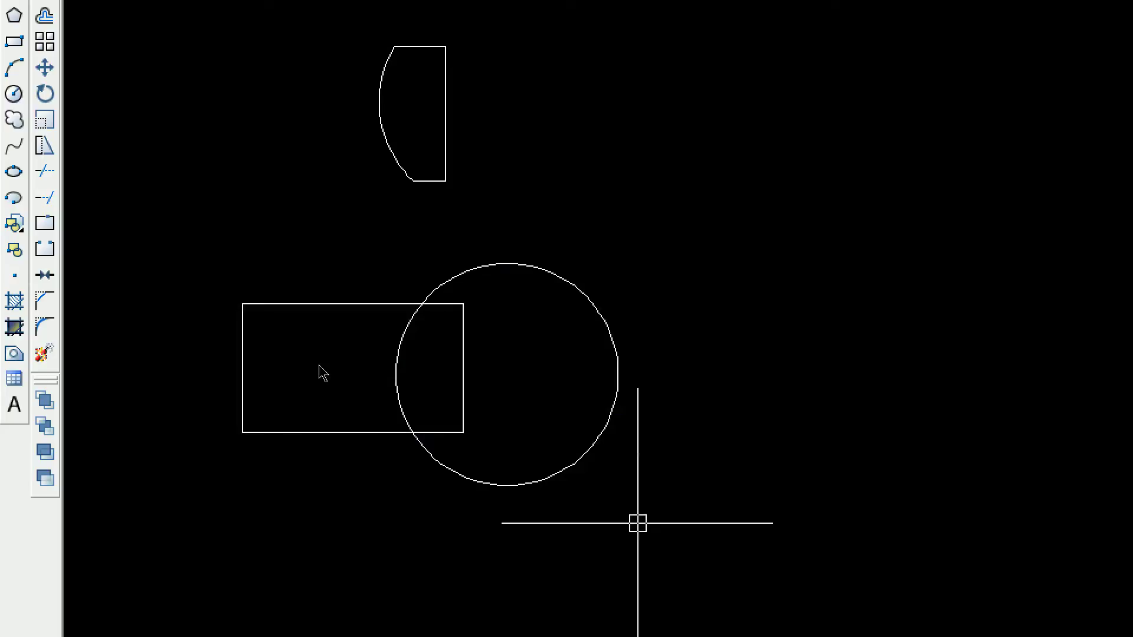
{"action": "left_click", "coordinate": [17, 353]}
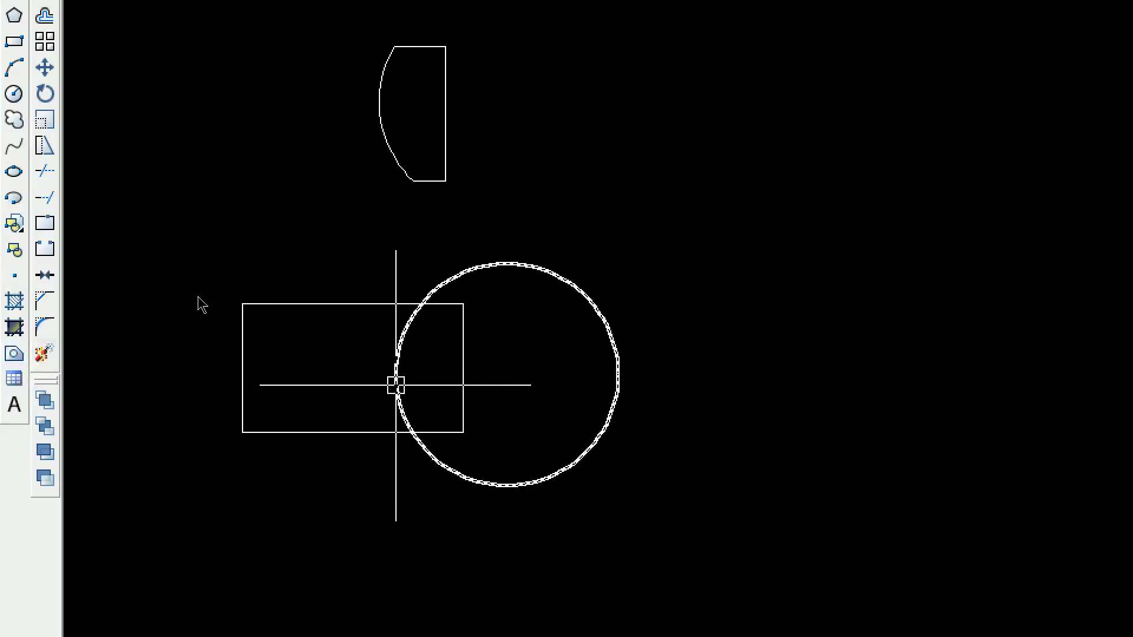
Step: Subtract the circle from the rectangle, leaving a notched concave right edge
{"action": "type", "text": "su"}
{"action": "key", "text": "Return"}
{"action": "left_click", "coordinate": [337, 304]}
{"action": "key", "text": "Return"}
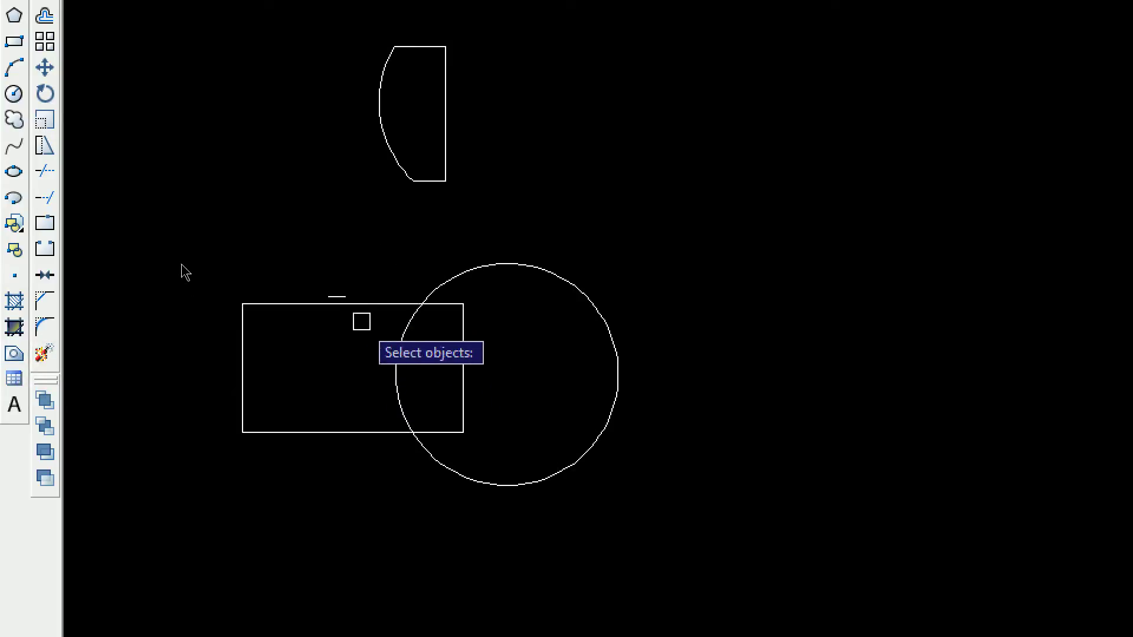
{"action": "left_click", "coordinate": [510, 263]}
{"action": "key", "text": "Return"}
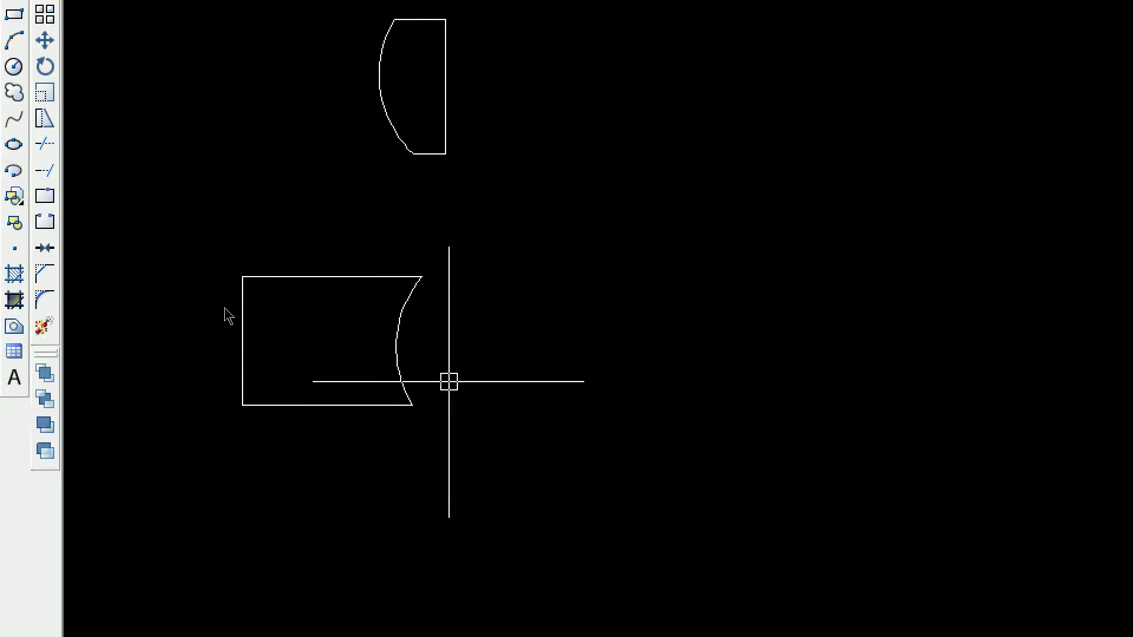
{"action": "middle_click_drag", "start_coordinate": [461, 282], "coordinate": [458, 412]}
Step: Zoom to see the keyhole, lens and notched shapes, then switch to the command reference table
{"action": "scroll", "coordinate": [457, 412], "scroll_direction": "down", "scroll_amount": 4}
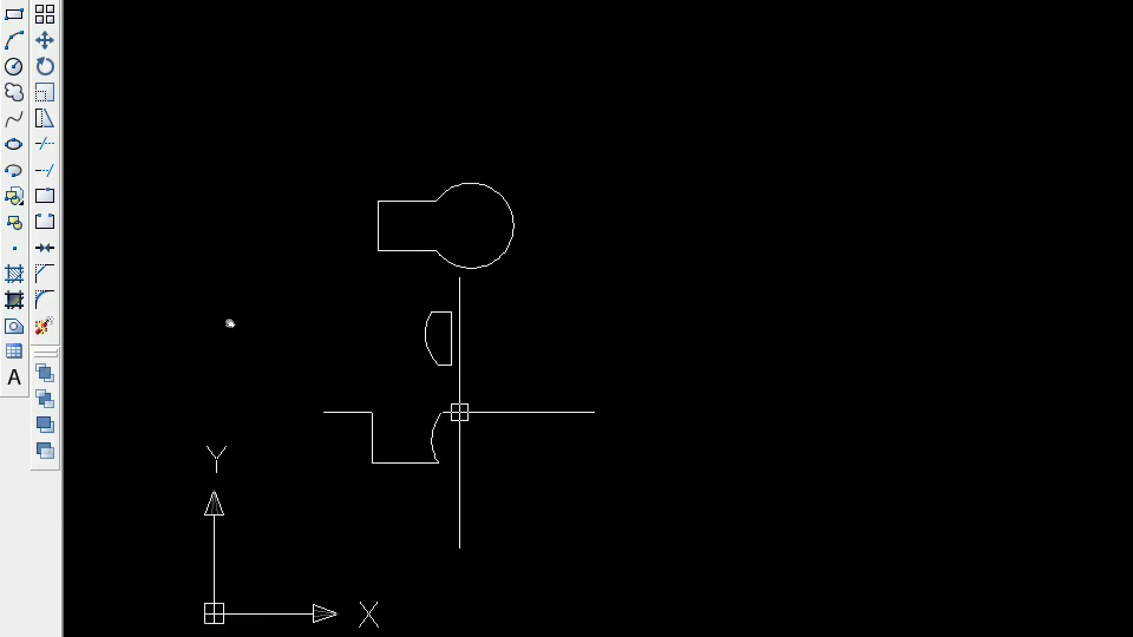
{"action": "scroll", "coordinate": [460, 413], "scroll_direction": "up", "scroll_amount": 2}
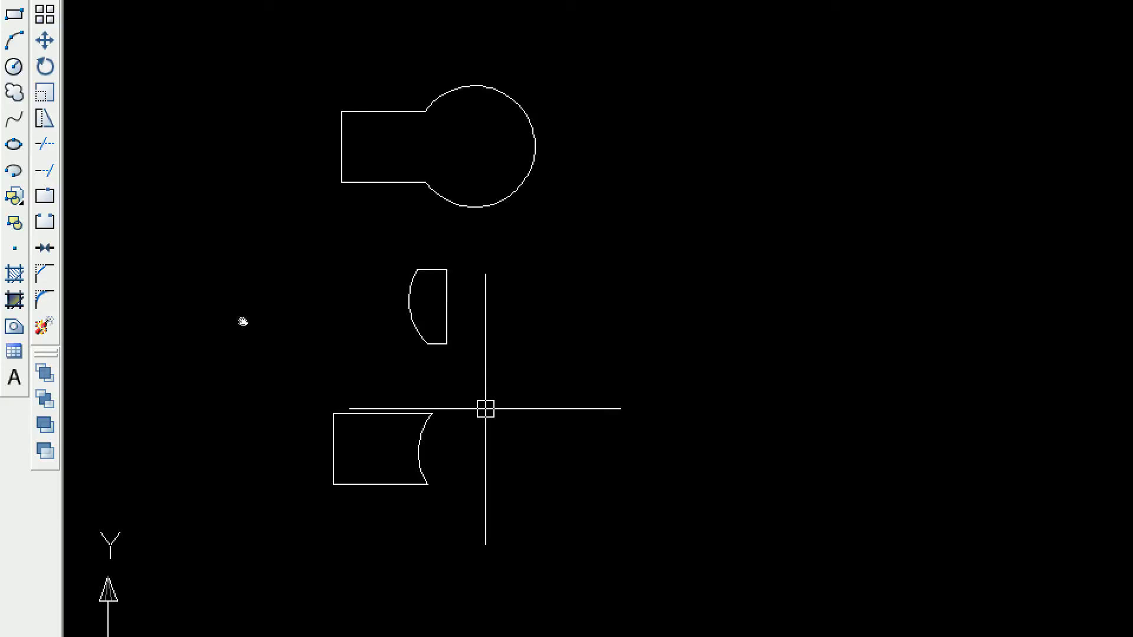
{"action": "key", "text": "alt+Tab"}
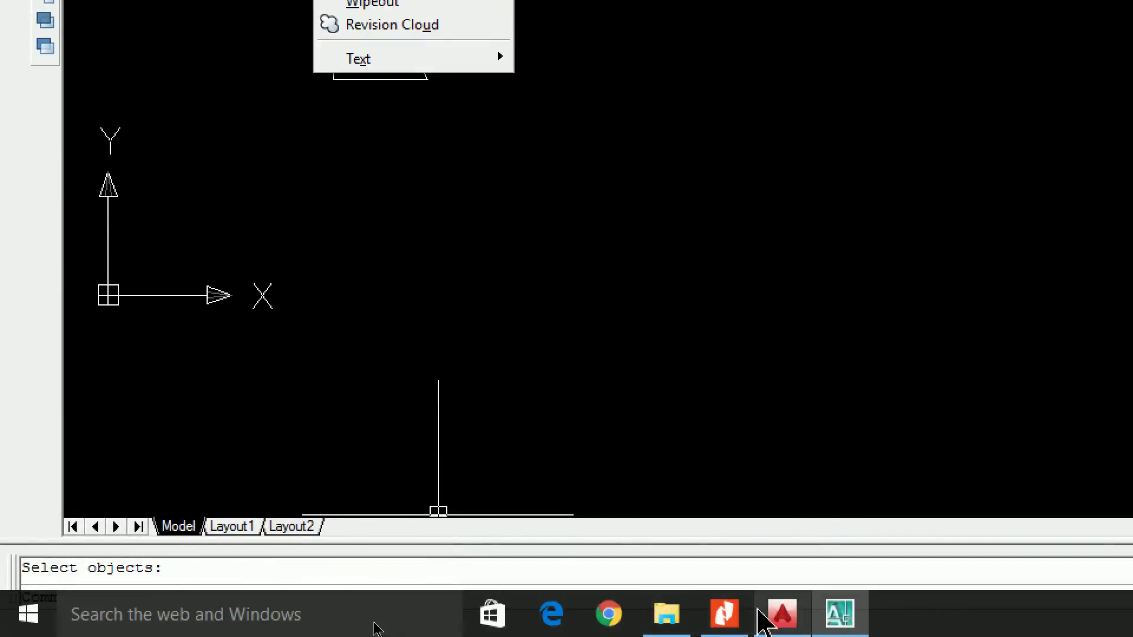
{"action": "left_click", "coordinate": [726, 617]}
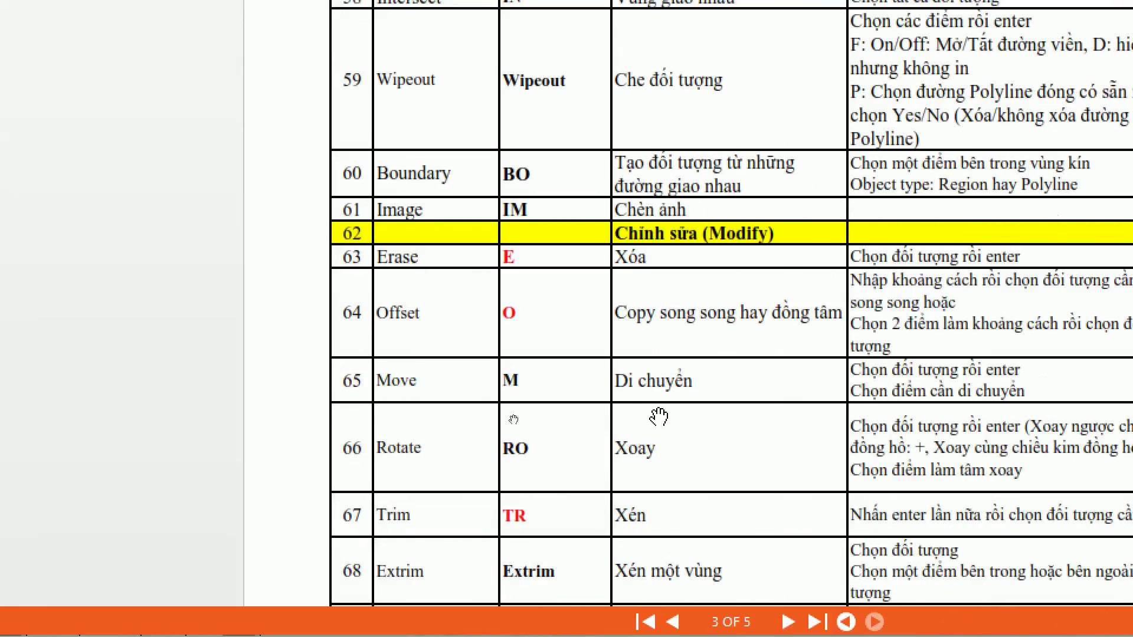
Step: Scroll the command table up toward the Region, Union, Subtract and Intersect rows
{"action": "scroll", "coordinate": [664, 459], "scroll_direction": "up", "scroll_amount": 5}
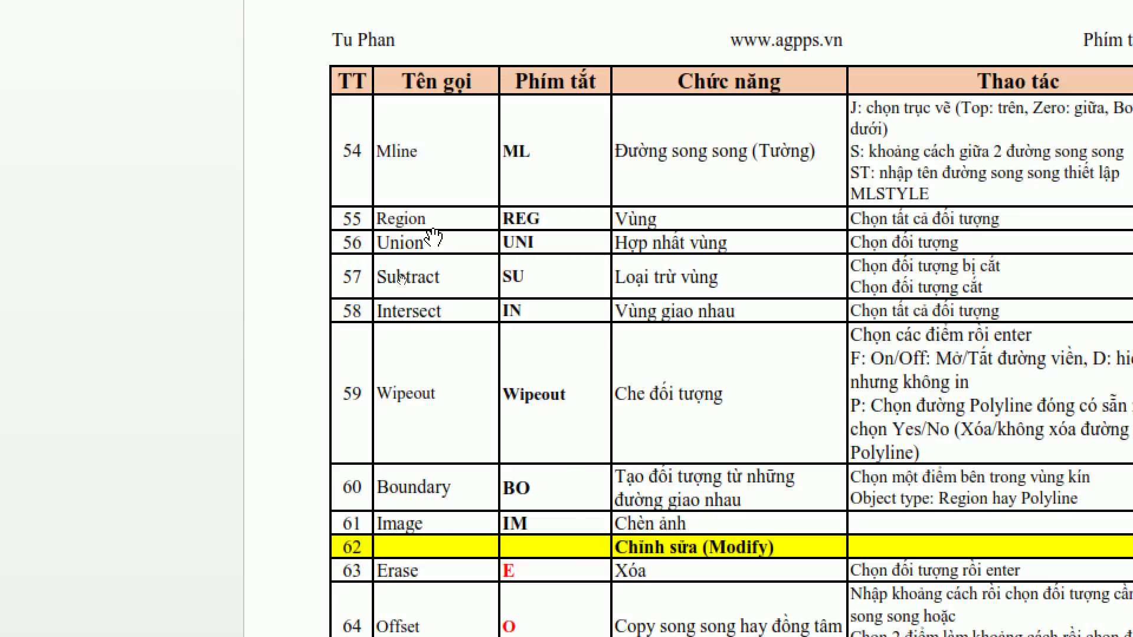